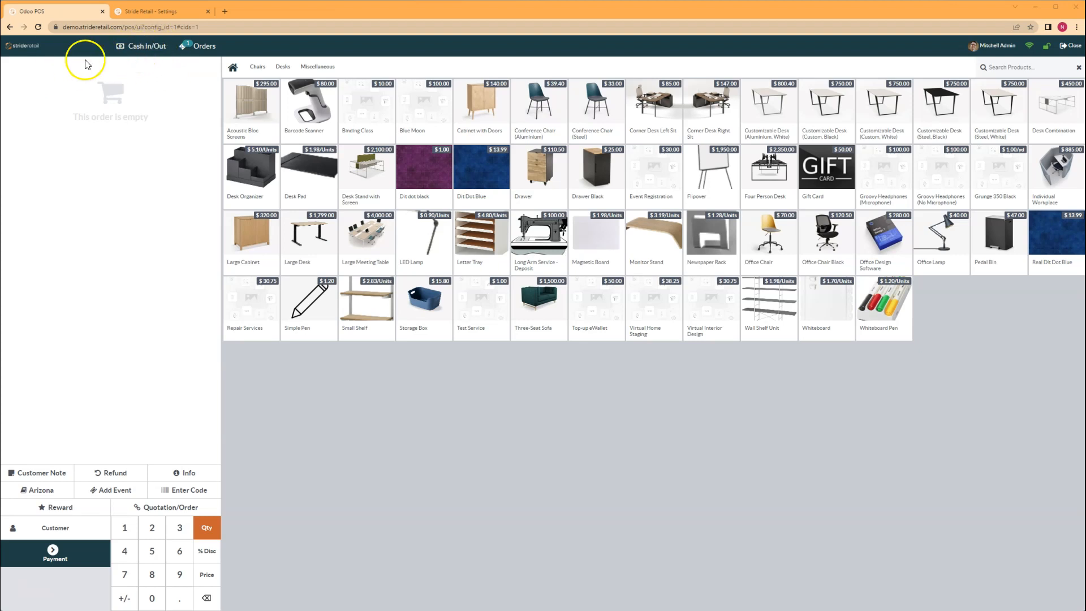
# Record a 10.00 Cash Out from the register with the reason 'Employee lunch'
pyautogui.click(134, 46)
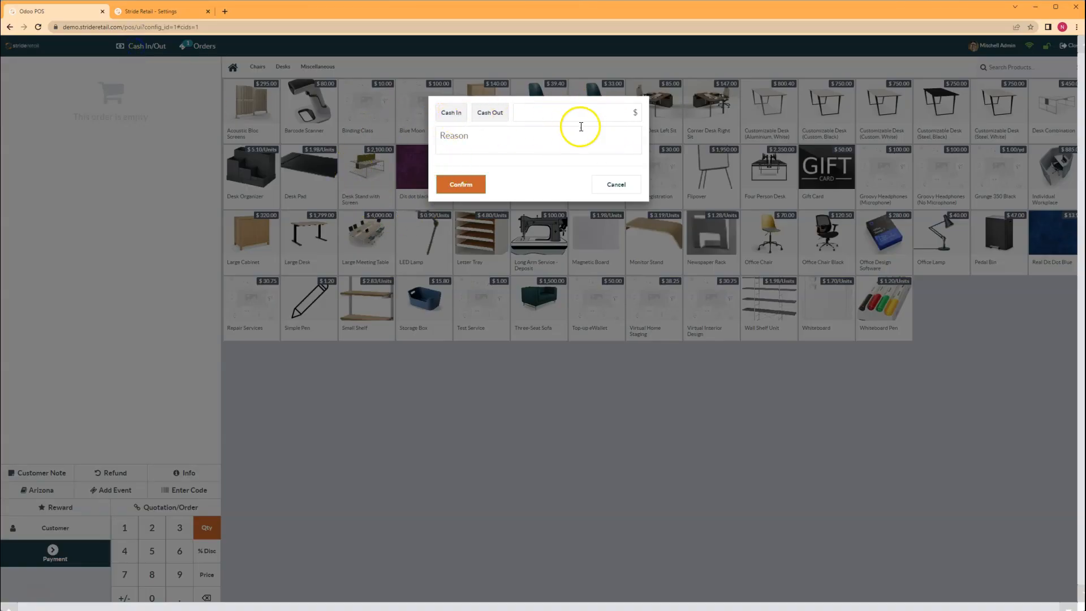
pyautogui.click(566, 113)
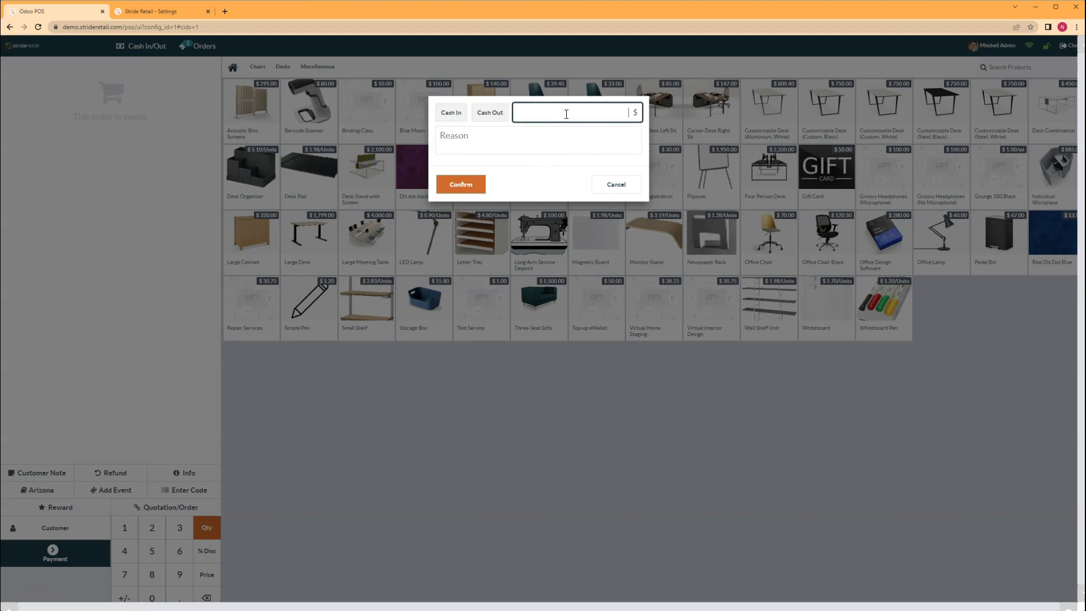
pyautogui.click(488, 111)
pyautogui.click(542, 114)
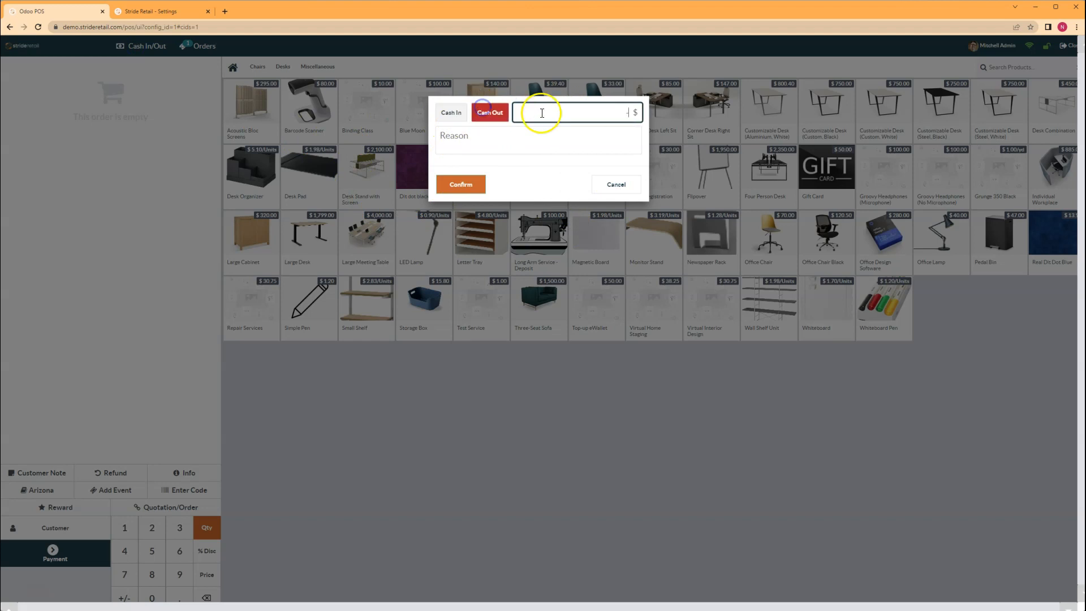
pyautogui.write('10')
pyautogui.click(498, 138)
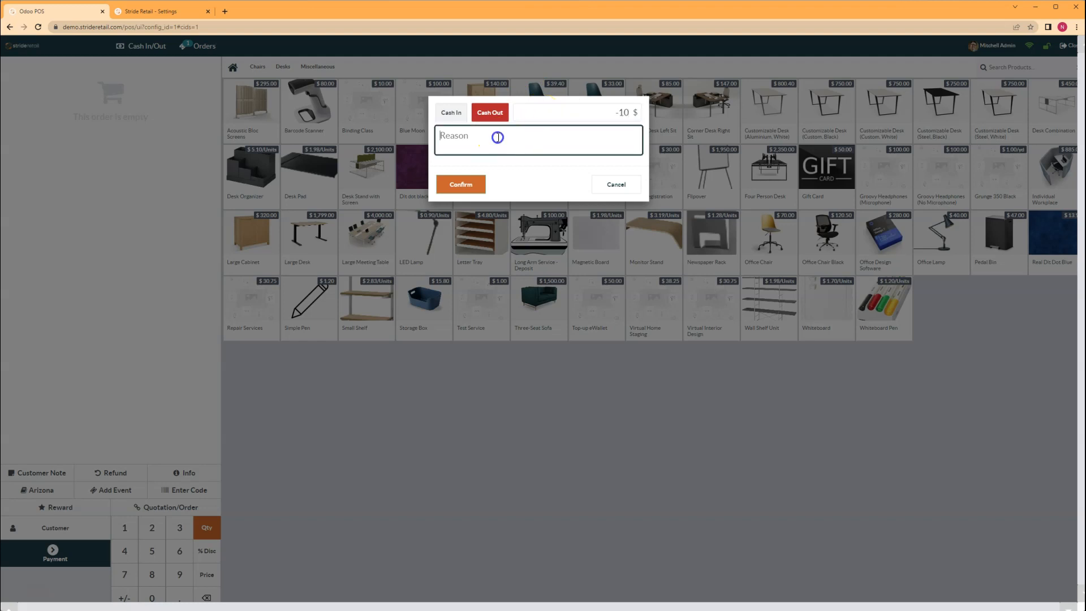
pyautogui.write('L')
pyautogui.press('BackSpace')
pyautogui.write('Employee lunch')
pyautogui.click(467, 189)
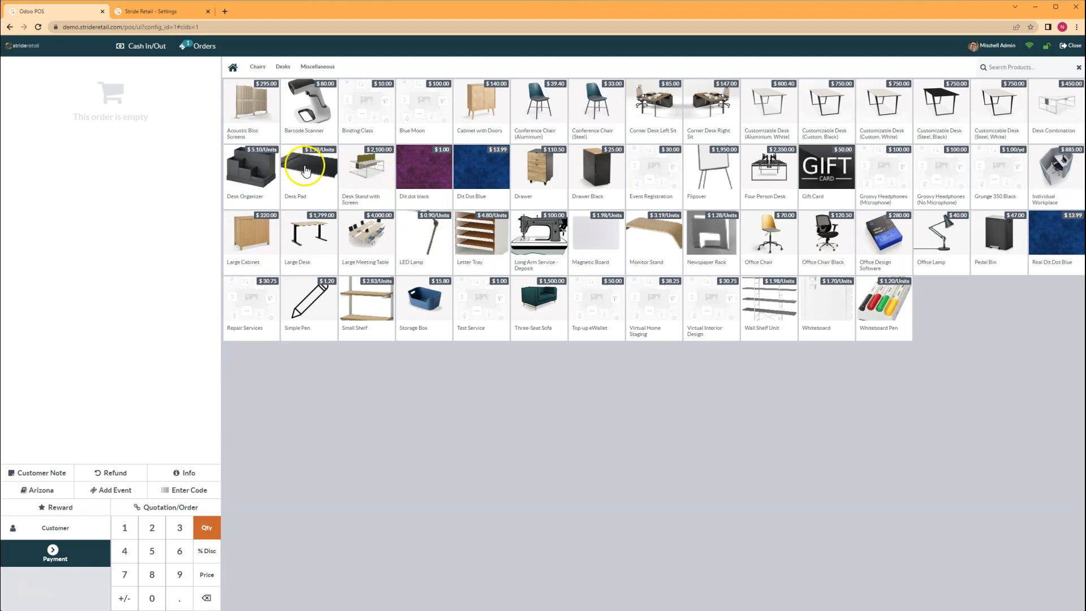
# Add one Conference Chair (Aluminium) at $39.40 and one Conference Chair (Steel) at $33.00
pyautogui.click(538, 104)
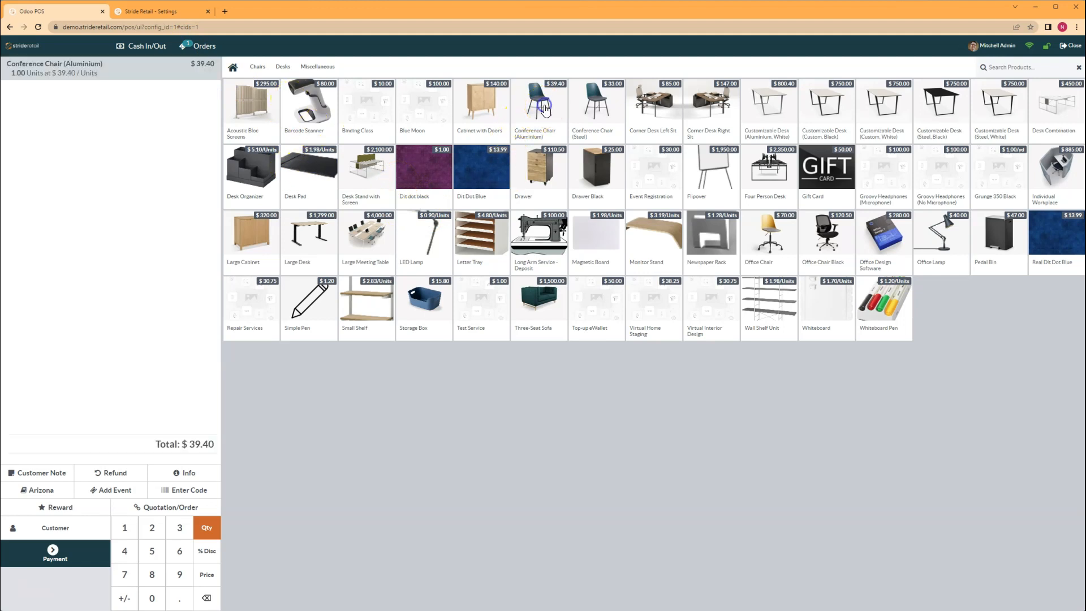
pyautogui.click(599, 118)
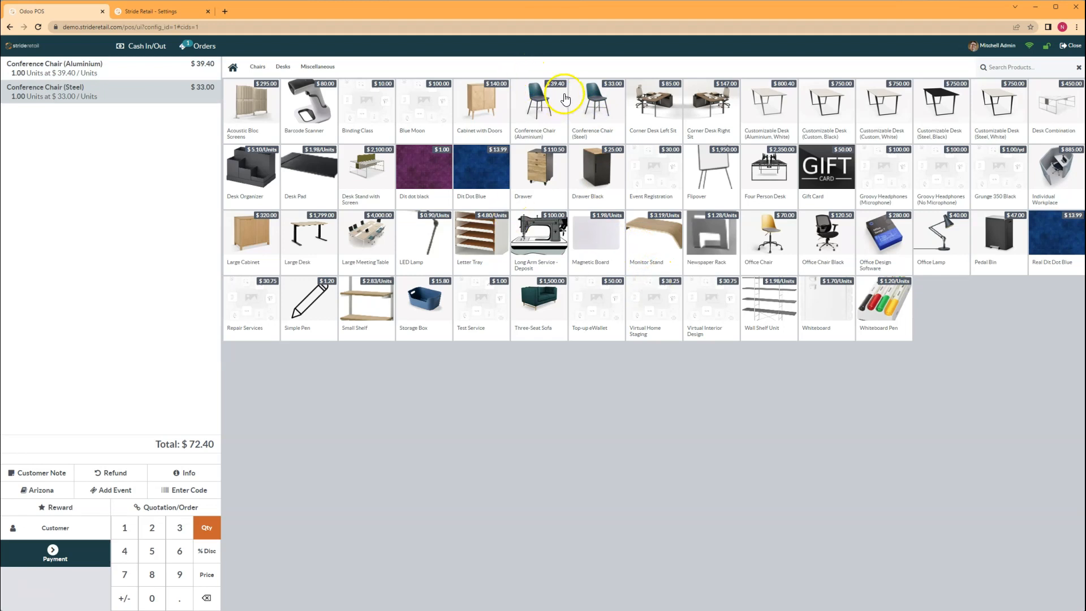
# Start a second order with Desk Pad, Large Meeting Table and Large Cabinet, then reopen the chairs order
pyautogui.click(188, 47)
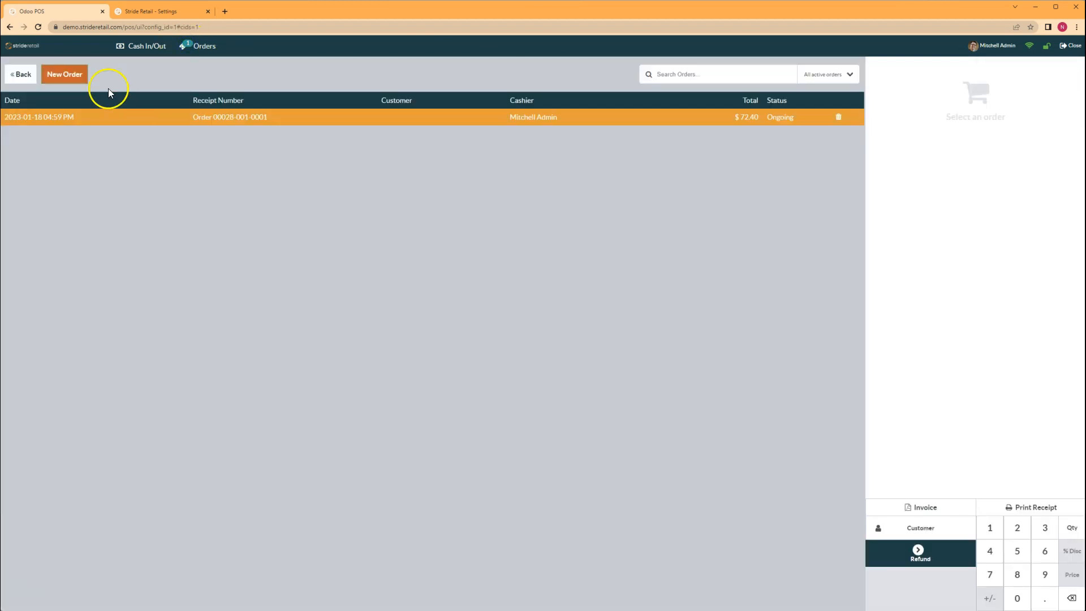
pyautogui.click(61, 78)
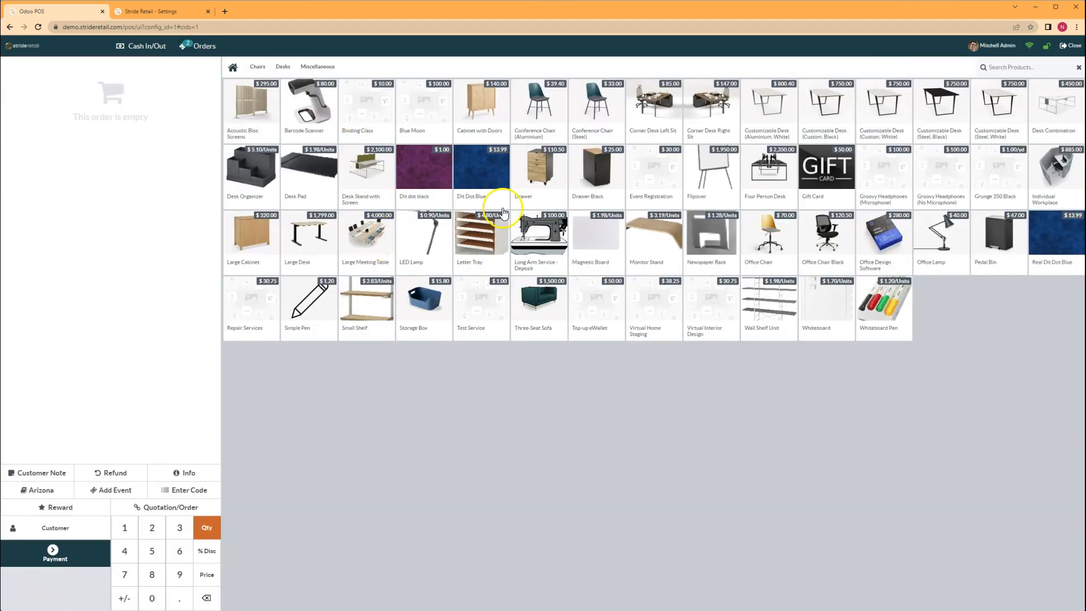
pyautogui.click(312, 187)
pyautogui.click(352, 232)
pyautogui.click(267, 237)
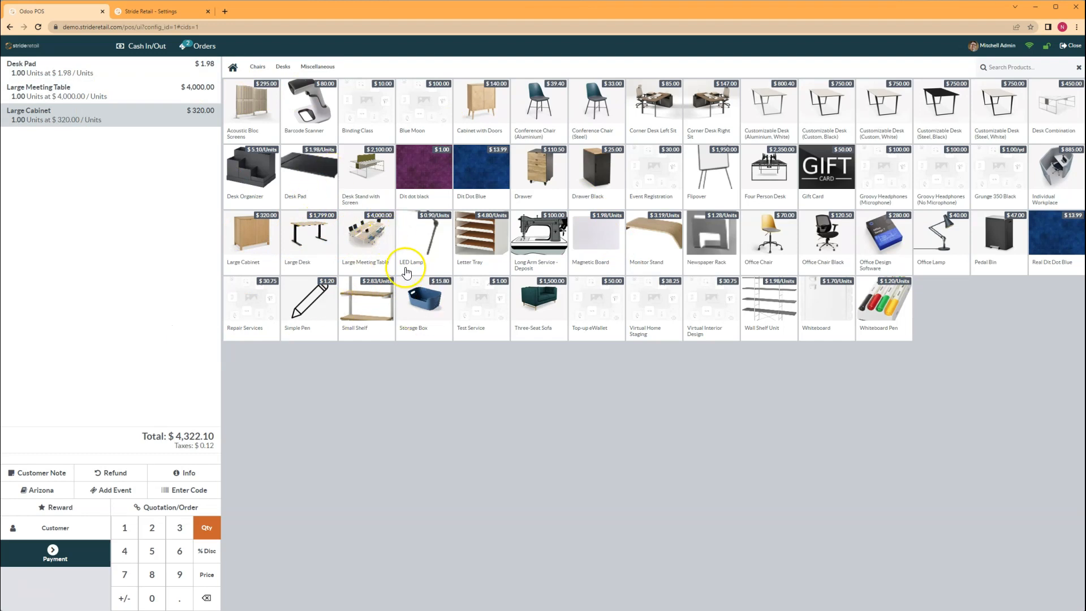
pyautogui.click(195, 46)
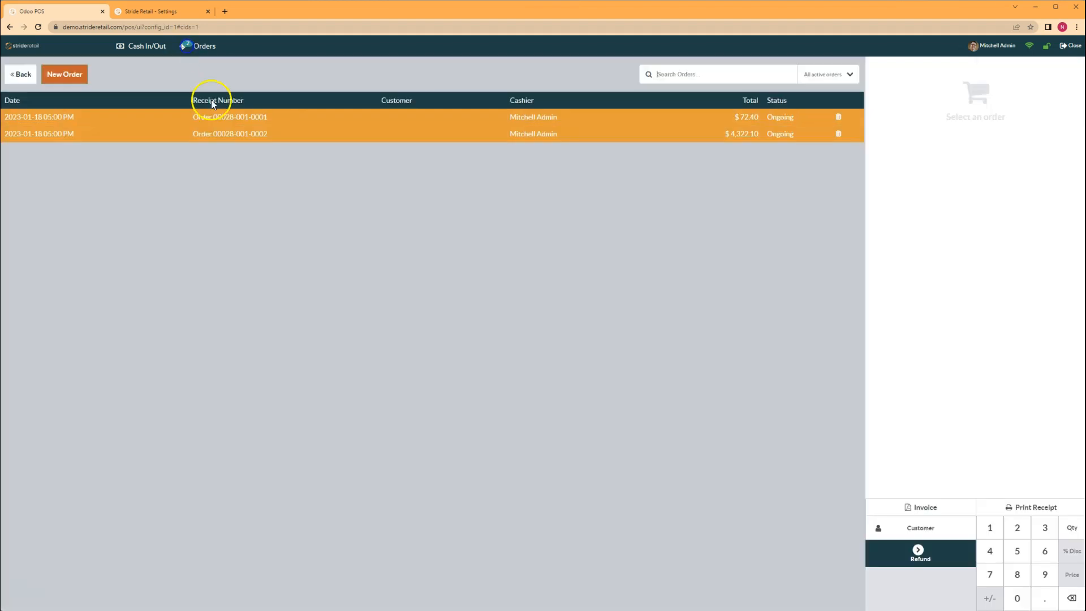
pyautogui.click(243, 116)
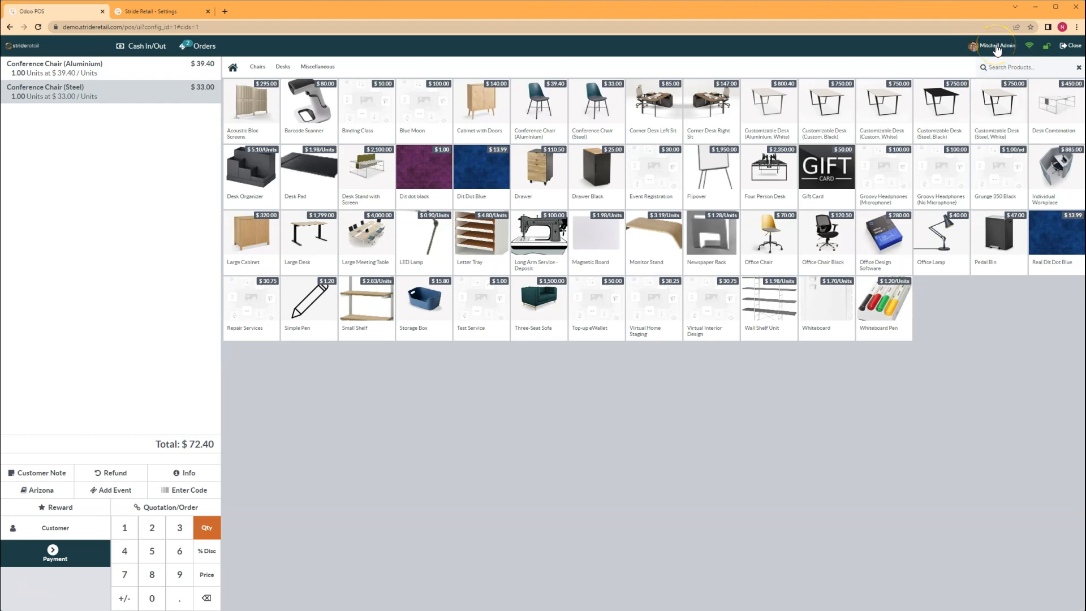
# Lock the register and log in as a different cashier using that cashier's PIN
pyautogui.click(1046, 48)
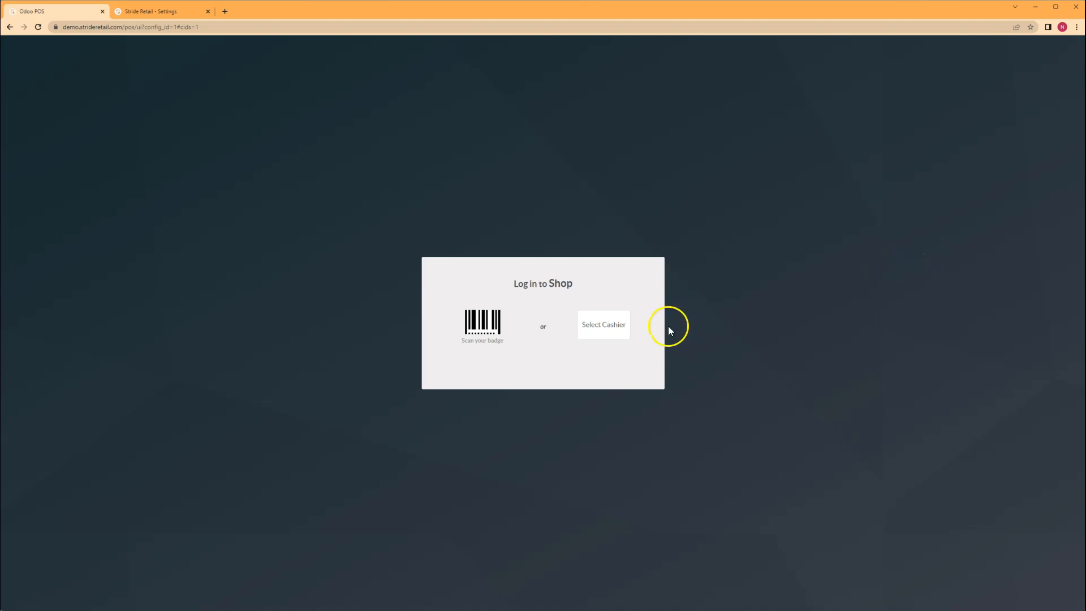
pyautogui.click(620, 328)
pyautogui.scroll(-3, 588, 315)
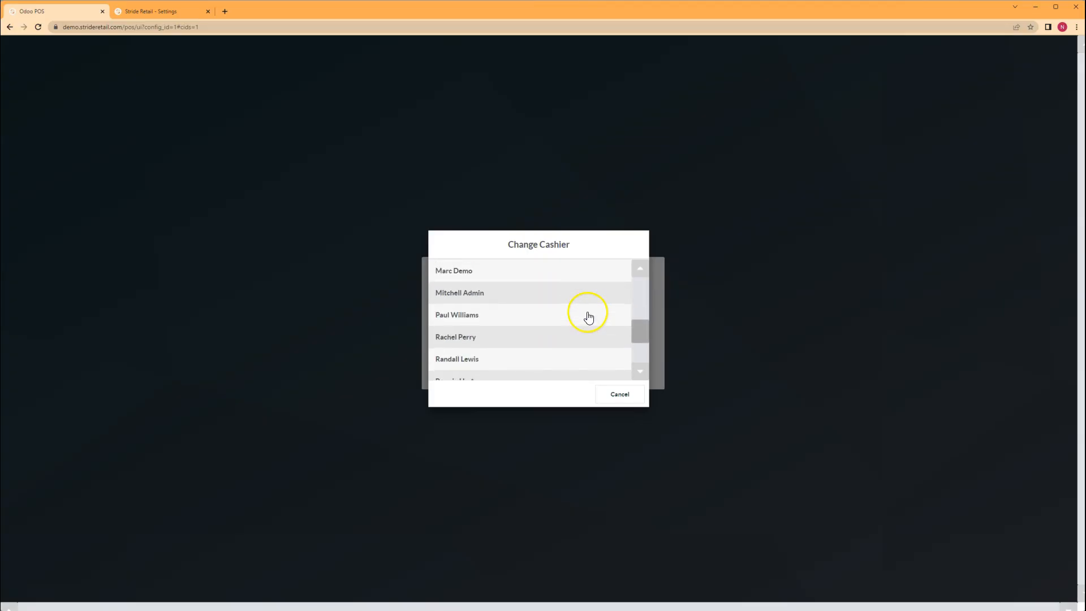
pyautogui.scroll(2, 516, 340)
pyautogui.scroll(-2, 518, 343)
pyautogui.scroll(1, 519, 343)
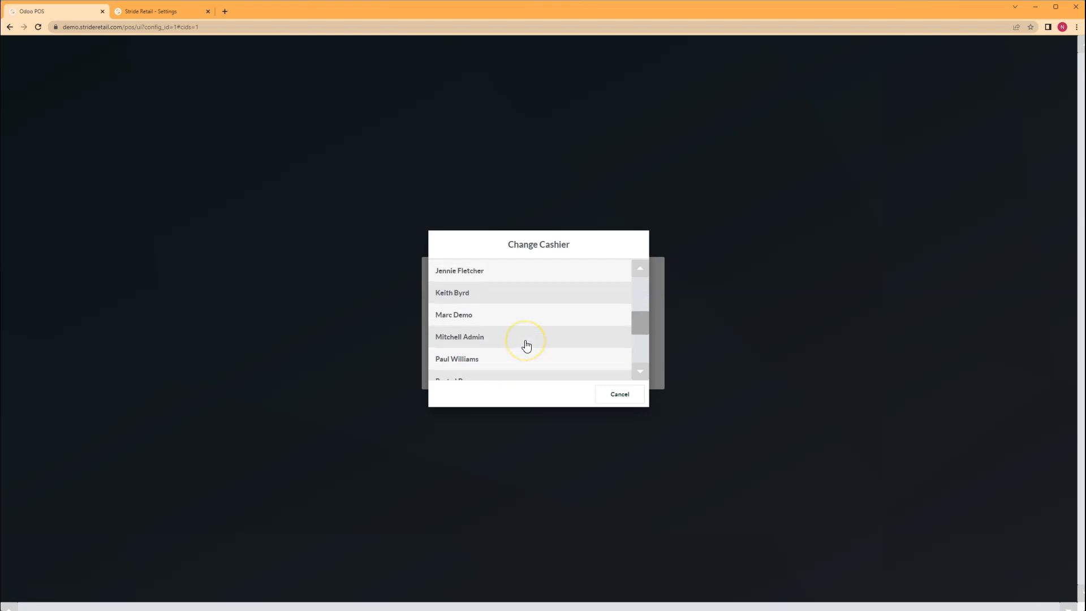
pyautogui.click(471, 318)
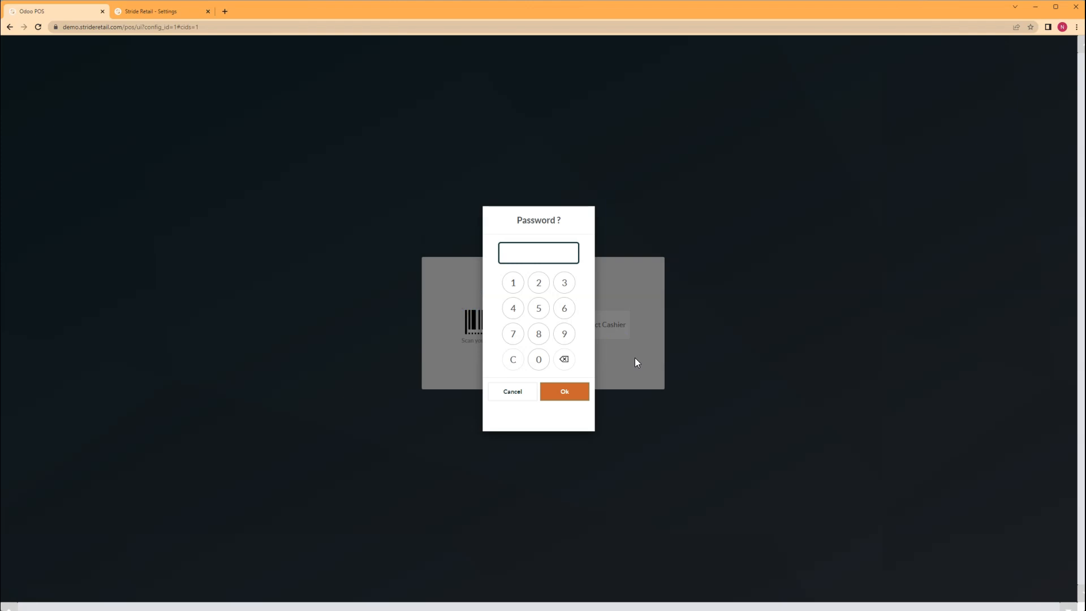
pyautogui.write('1234')
pyautogui.press('Return')
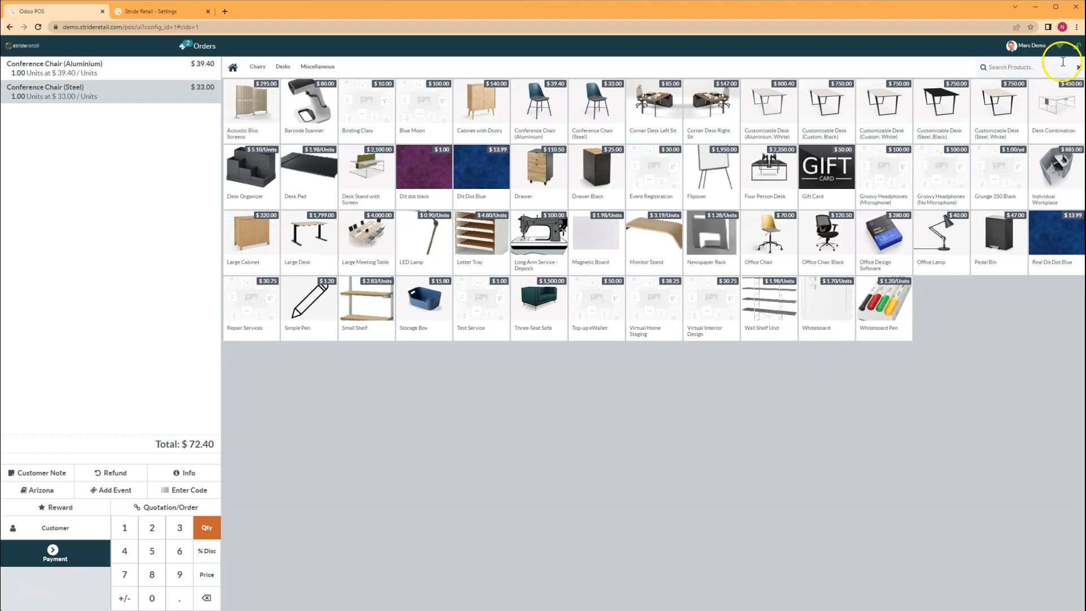
# Lock the register again and log back in as the admin cashier
pyautogui.click(1079, 50)
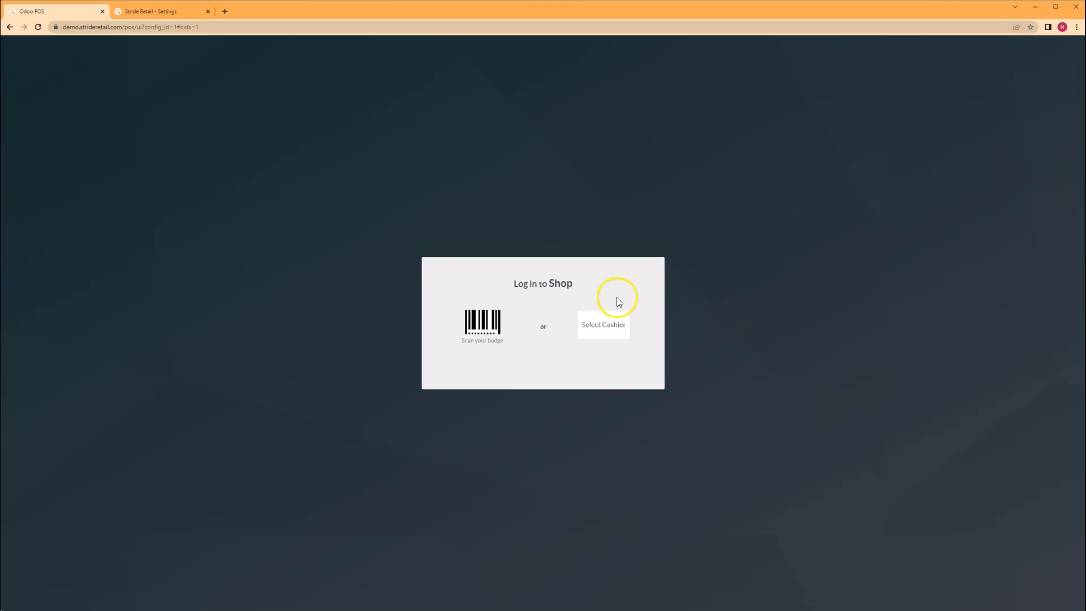
pyautogui.scroll(-2, 566, 317)
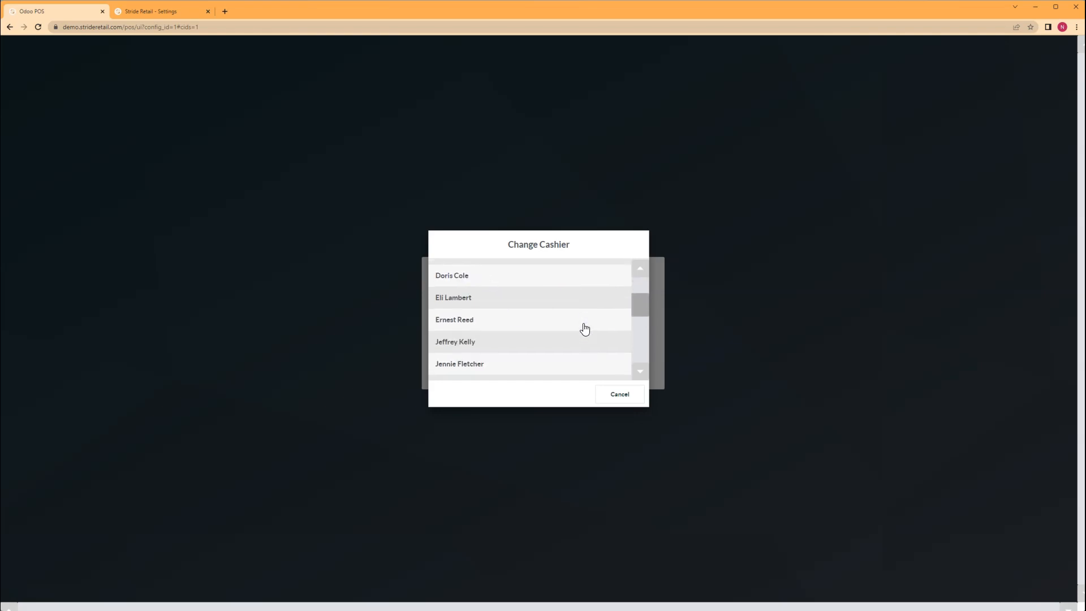
pyautogui.scroll(-2, 510, 345)
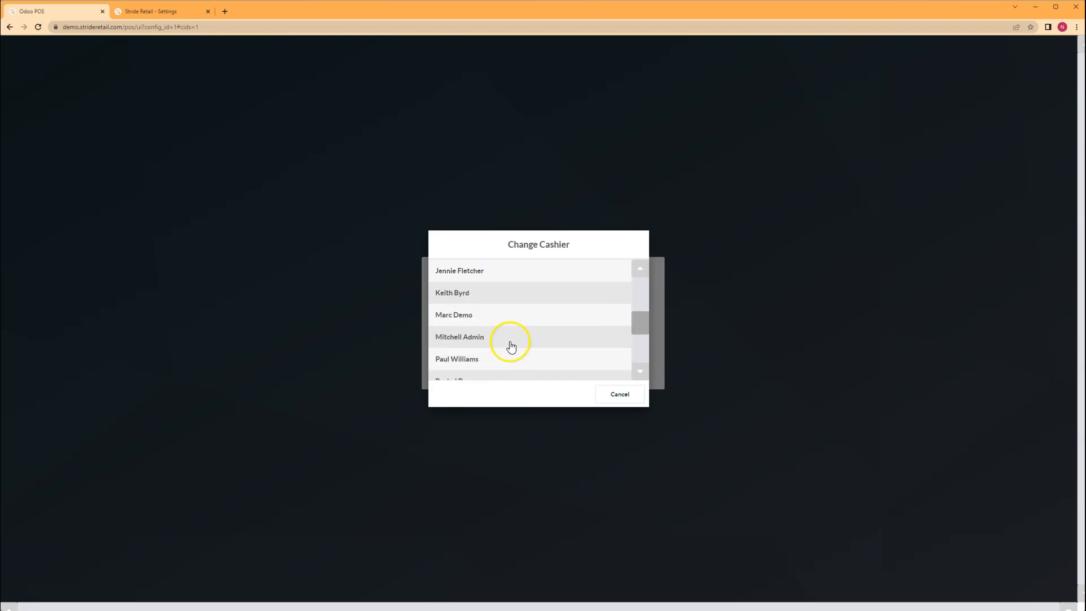
pyautogui.click(471, 338)
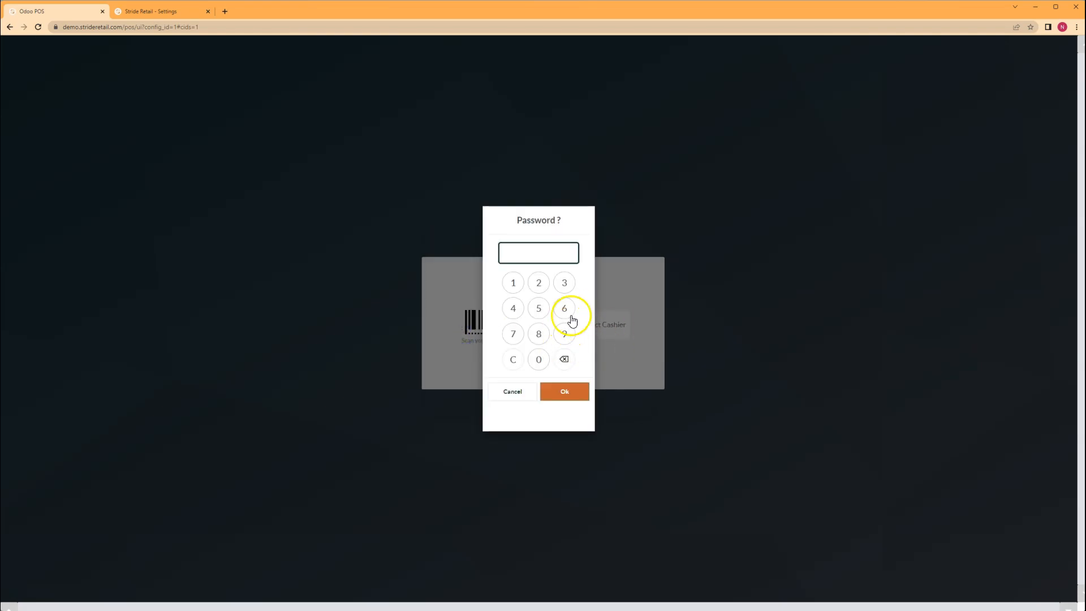
pyautogui.press('Return')
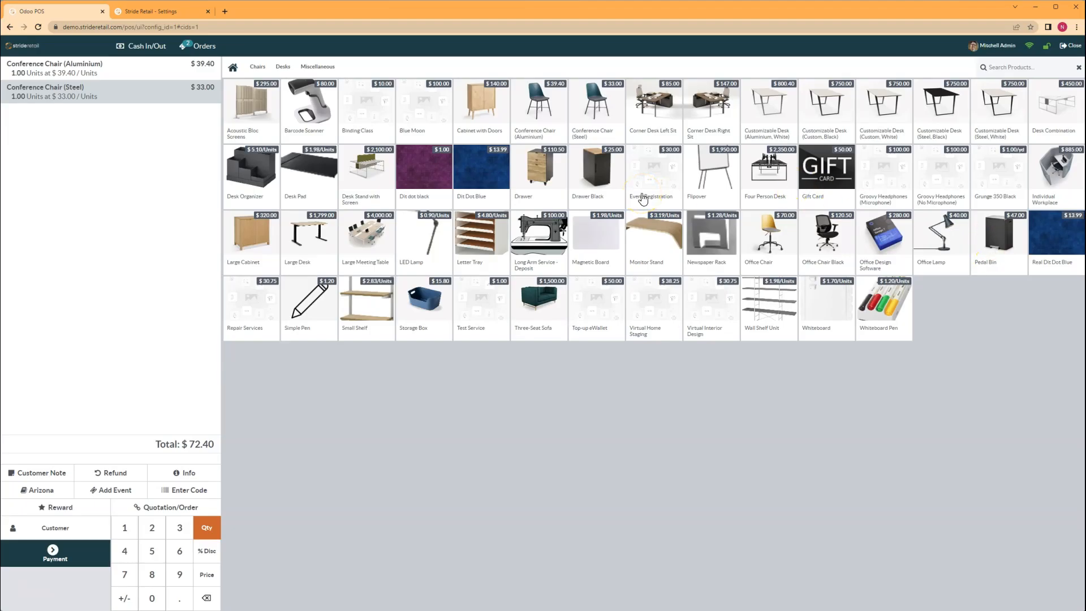
pyautogui.click(663, 164)
pyautogui.click(83, 173)
pyautogui.click(416, 169)
pyautogui.click(283, 179)
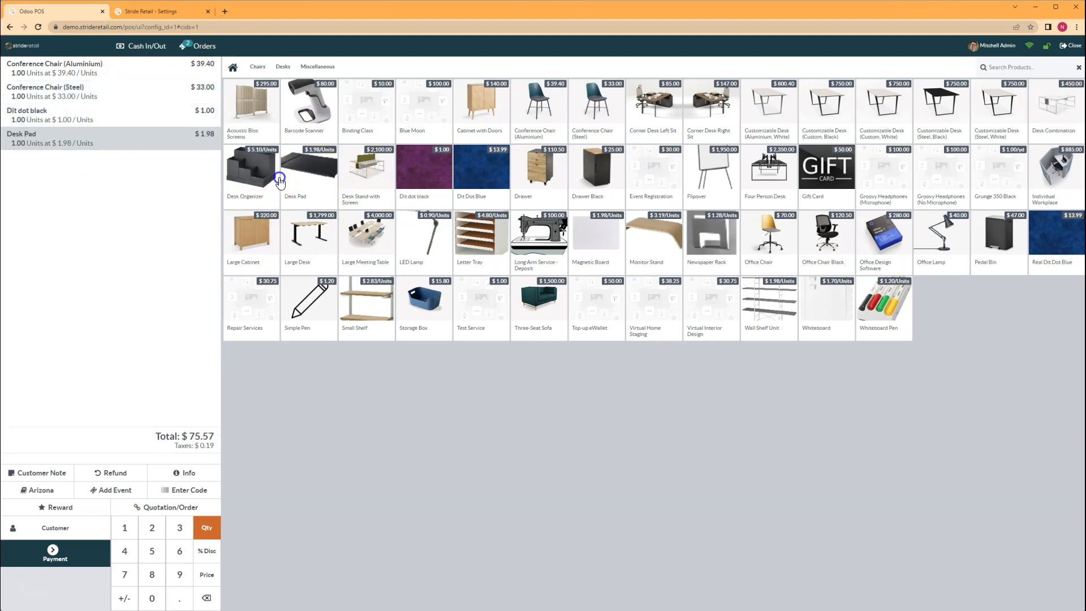
pyautogui.click(278, 180)
pyautogui.click(612, 396)
pyautogui.press('BackSpace')
pyautogui.press('BackSpace')
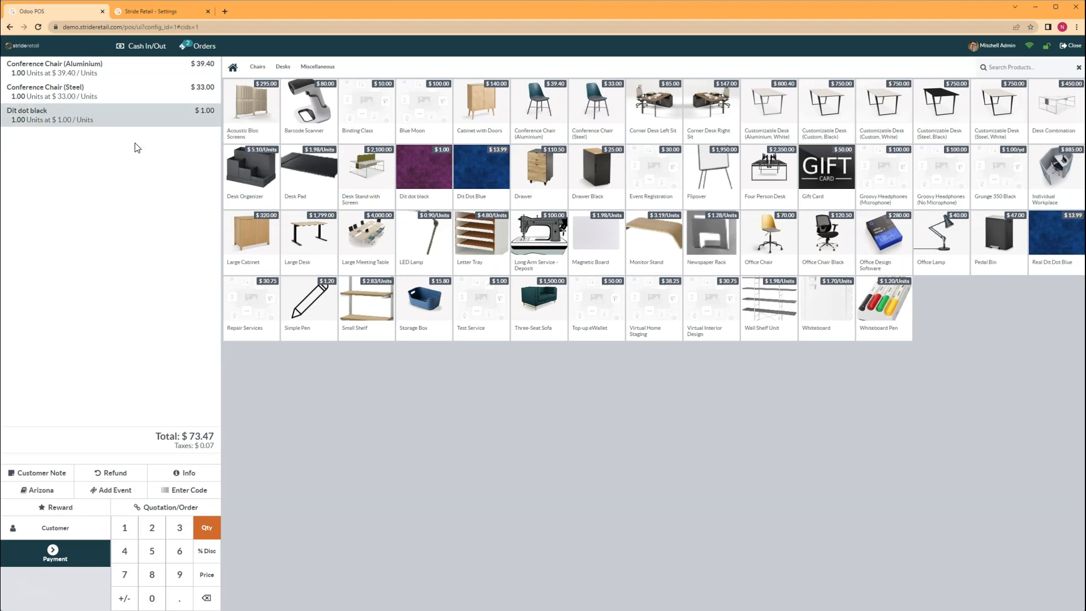
pyautogui.press('BackSpace')
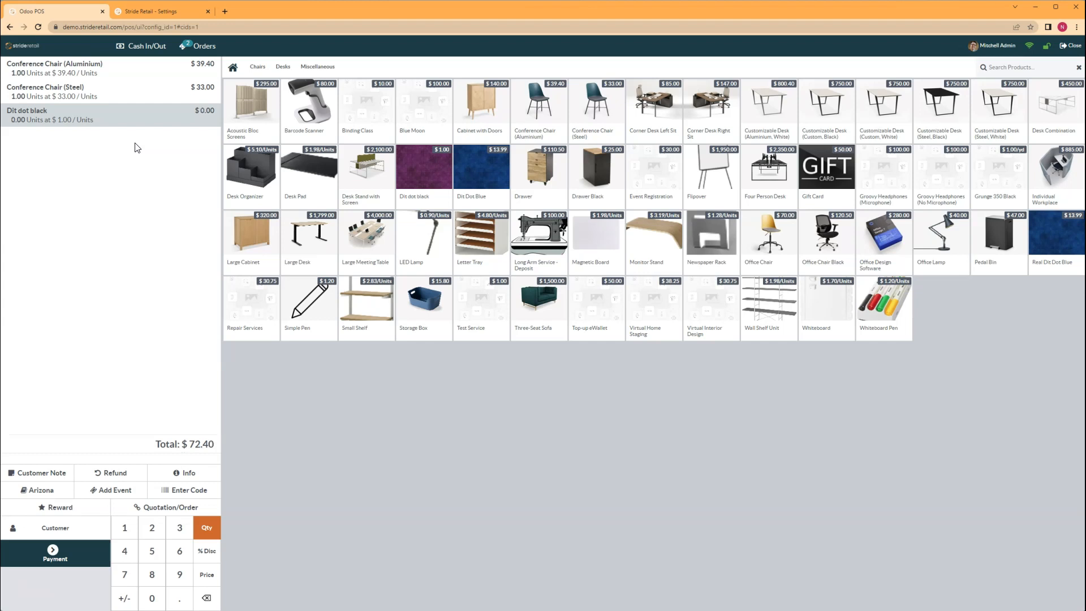
pyautogui.press('BackSpace')
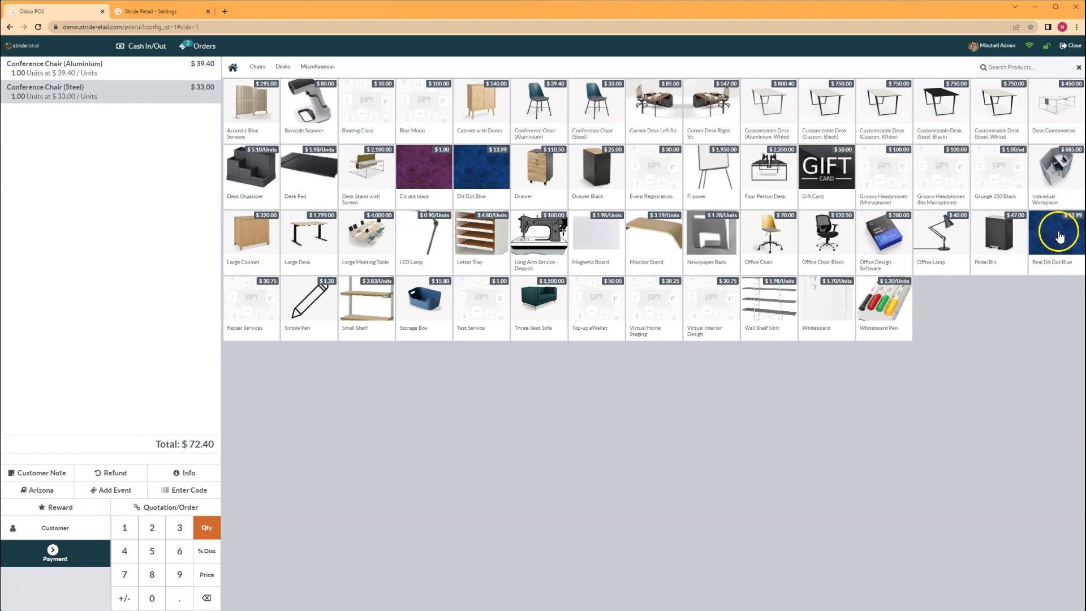
# Add Real Dit Dot Blue fabric and try yardages of 5⅓ and 5.33 on the numpad
pyautogui.click(1059, 236)
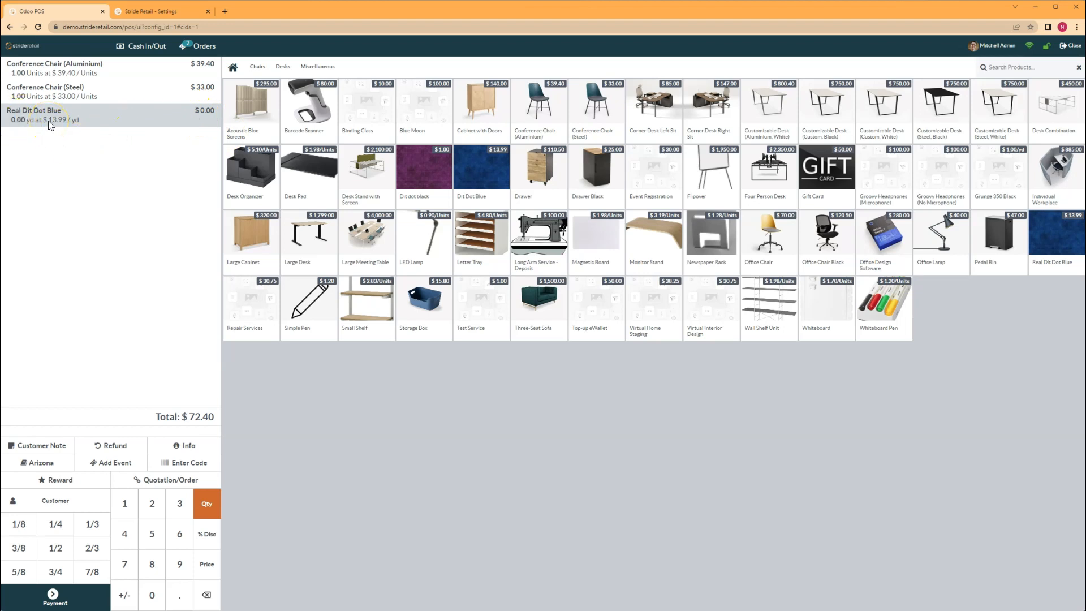
pyautogui.click(152, 540)
pyautogui.click(86, 528)
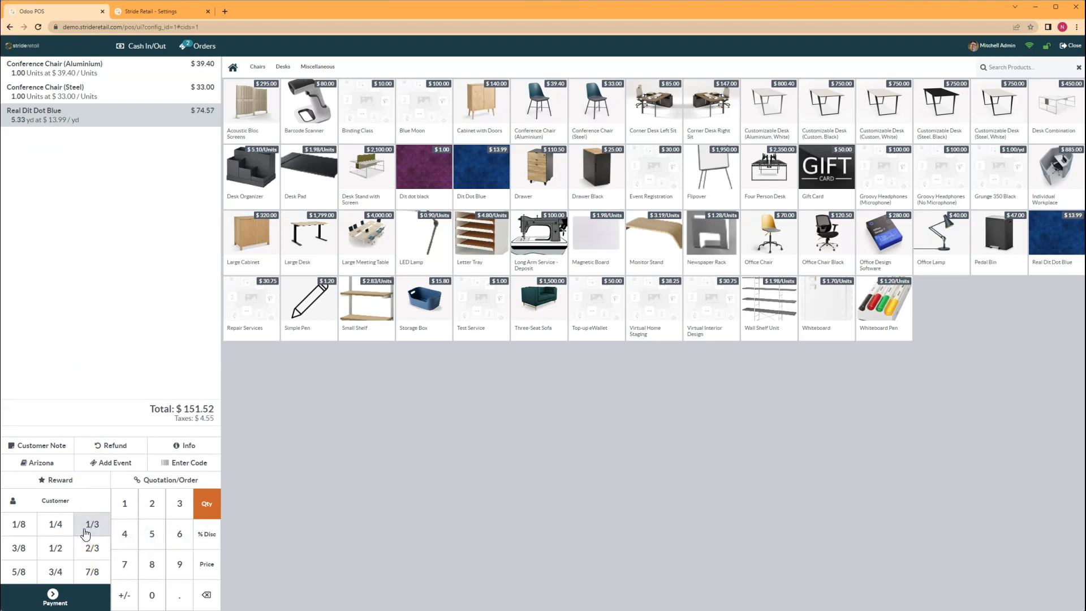
pyautogui.click(207, 595)
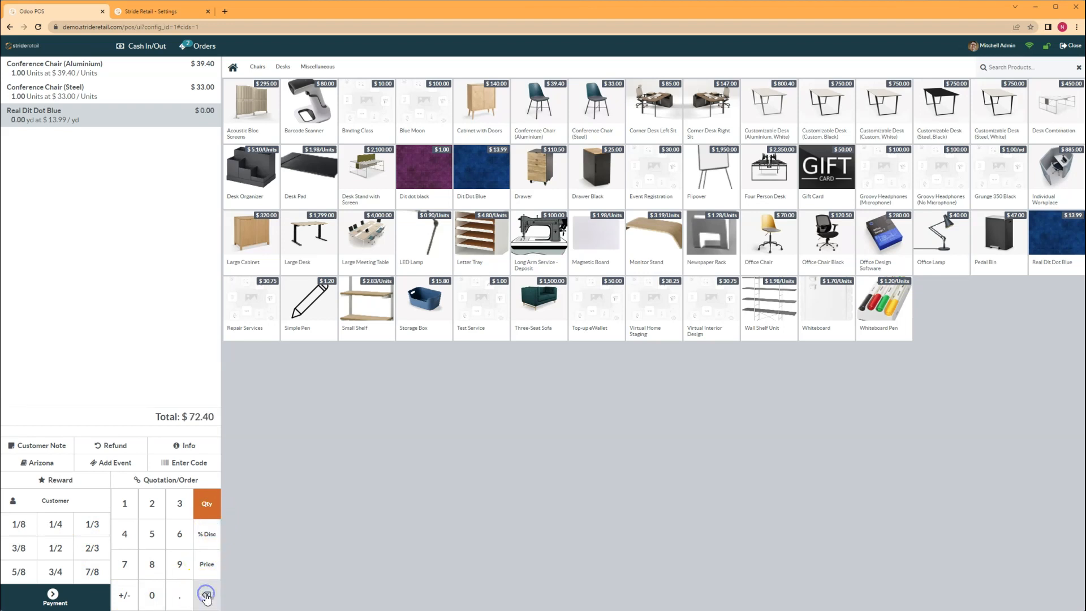
pyautogui.click(152, 534)
pyautogui.click(205, 595)
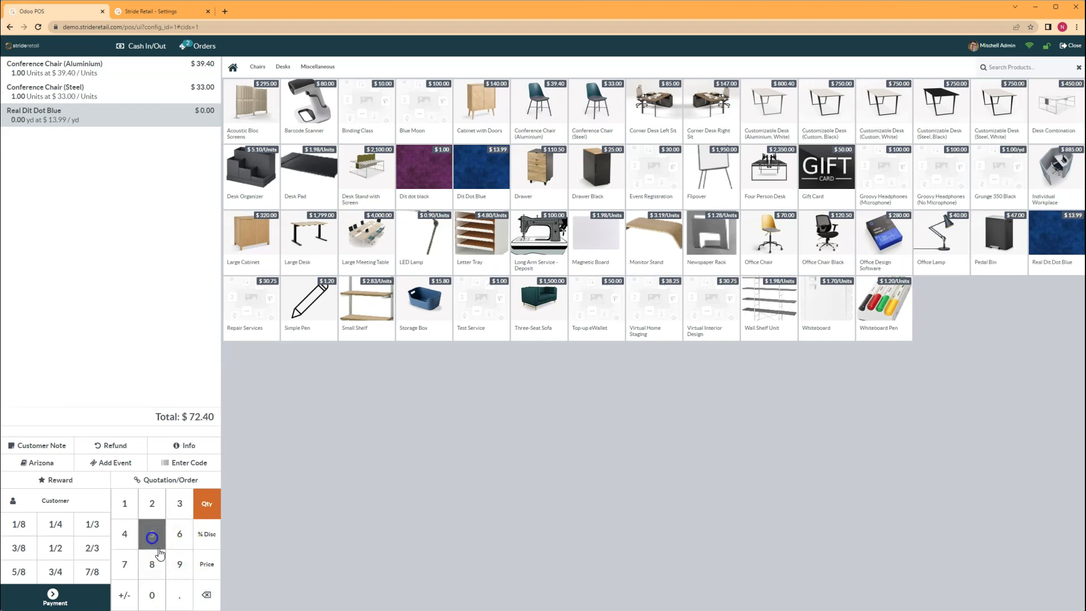
pyautogui.click(178, 588)
pyautogui.click(180, 504)
pyautogui.click(179, 504)
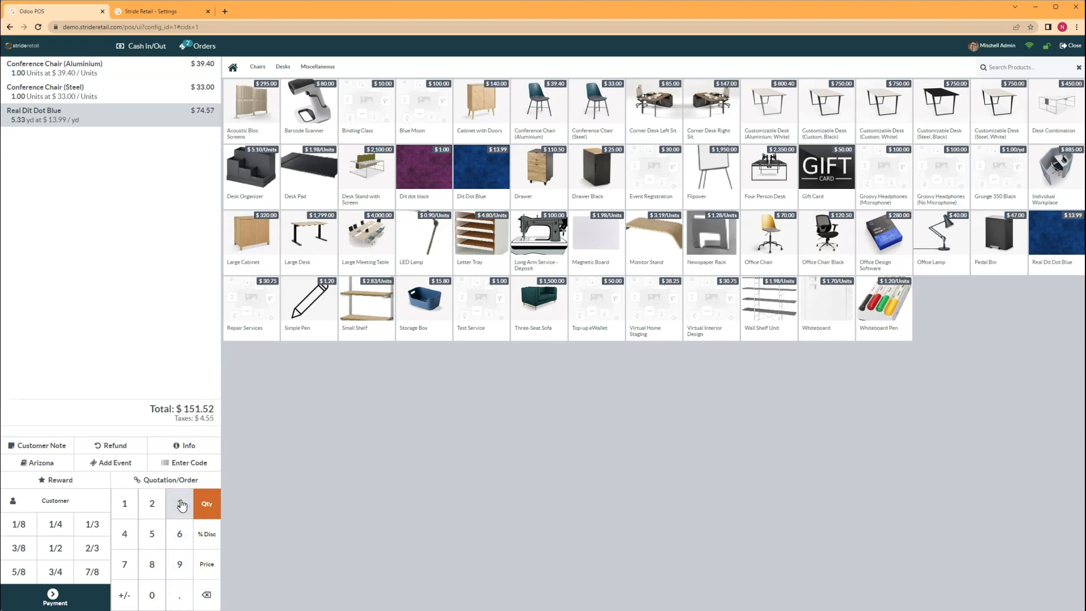
# Backspace the fabric quantity down to 0.00 yd
pyautogui.click(126, 533)
pyautogui.click(209, 597)
pyautogui.click(208, 597)
pyautogui.click(208, 597)
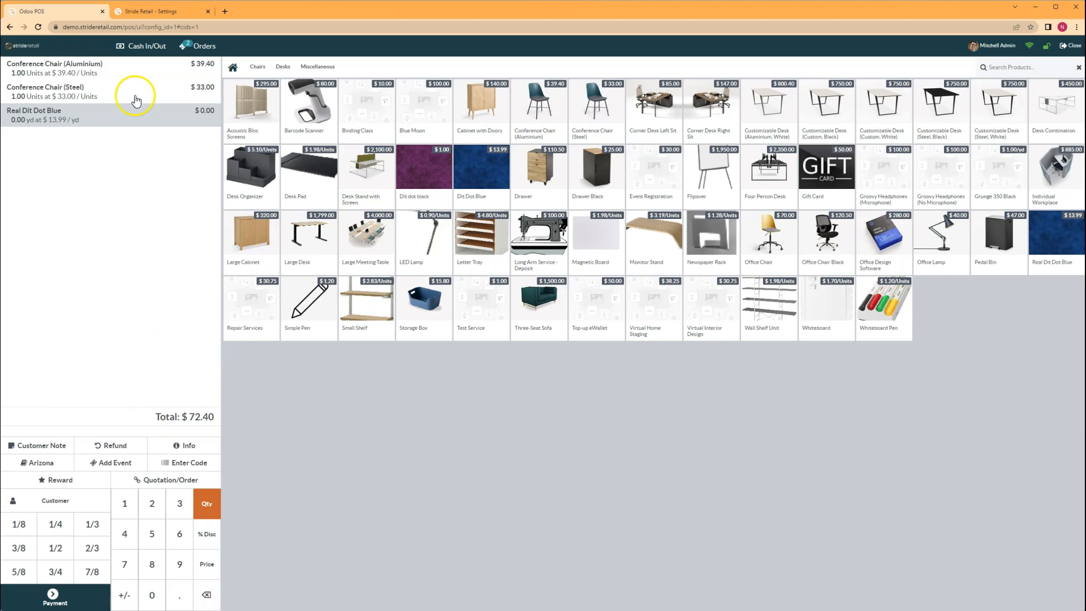
# Delete the zero fabric line, re-add Real Dit Dot Blue, and attempt payment to trigger the Qty Missing warning
pyautogui.click(207, 594)
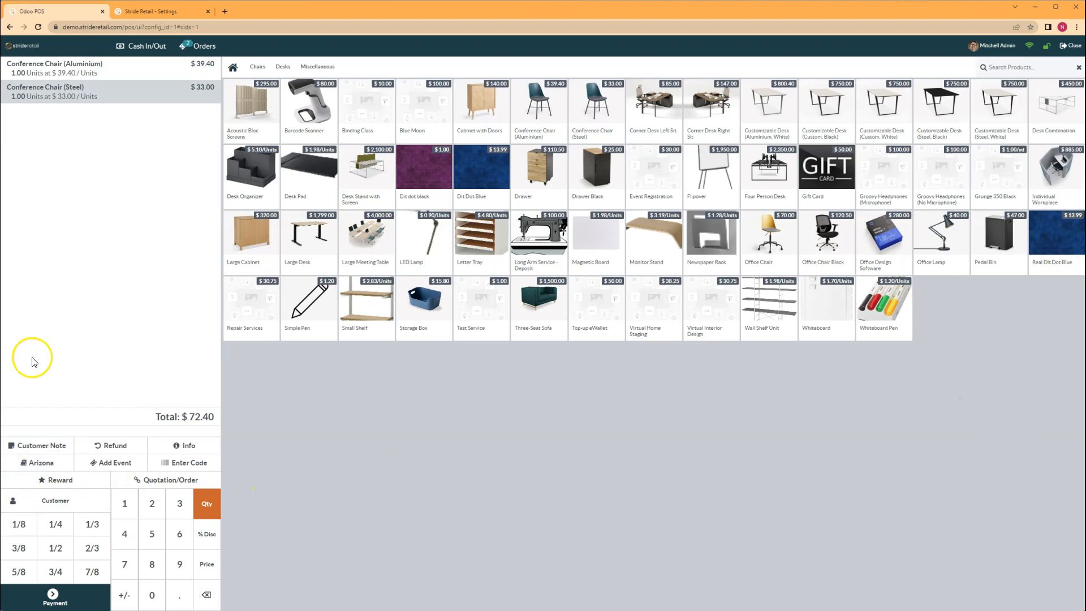
pyautogui.click(1050, 242)
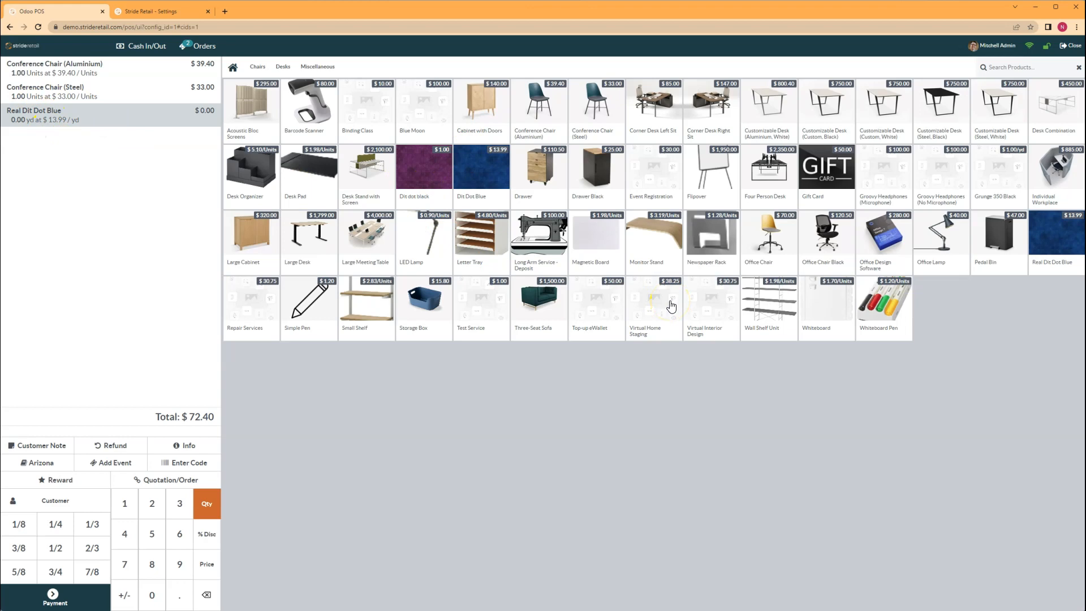
pyautogui.click(65, 598)
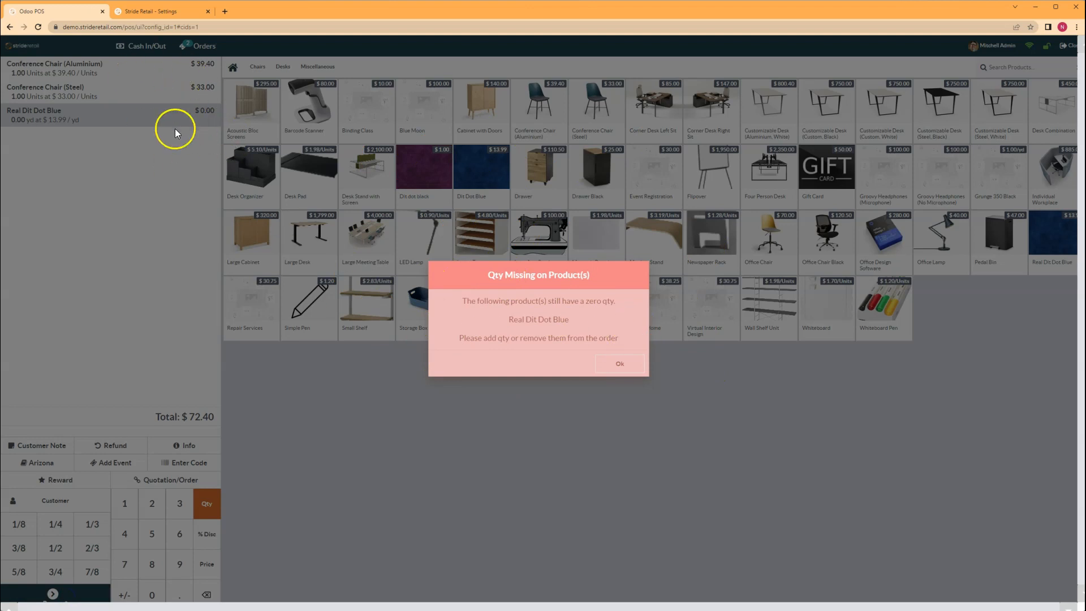
# Dismiss the warning, set the fabric to 2.25 yd, and go to the $105.80 payment screen
pyautogui.click(616, 363)
pyautogui.click(151, 504)
pyautogui.click(56, 524)
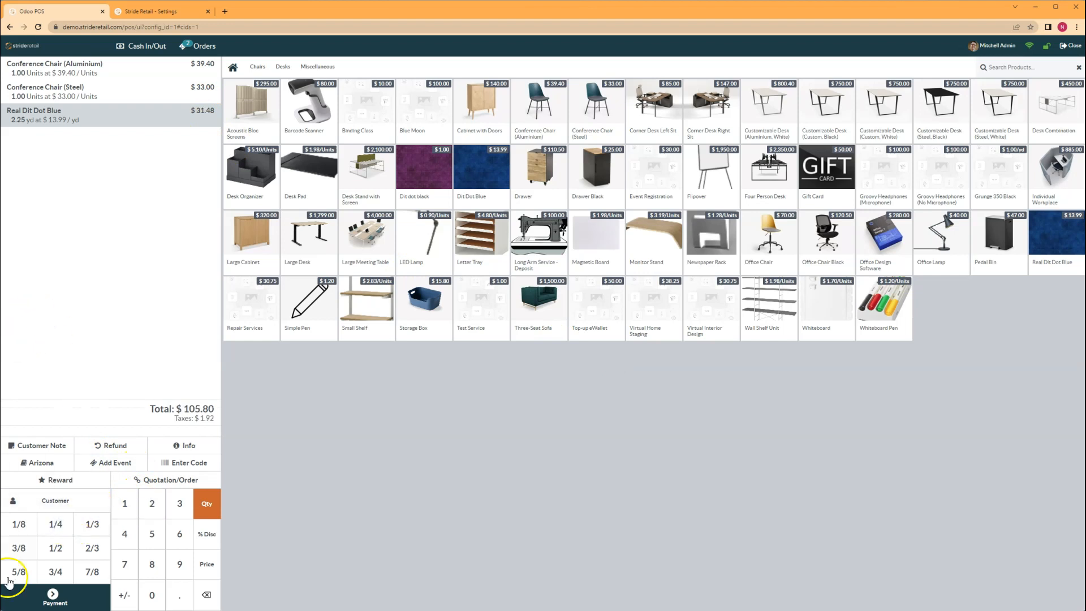
pyautogui.moveTo(7, 608)
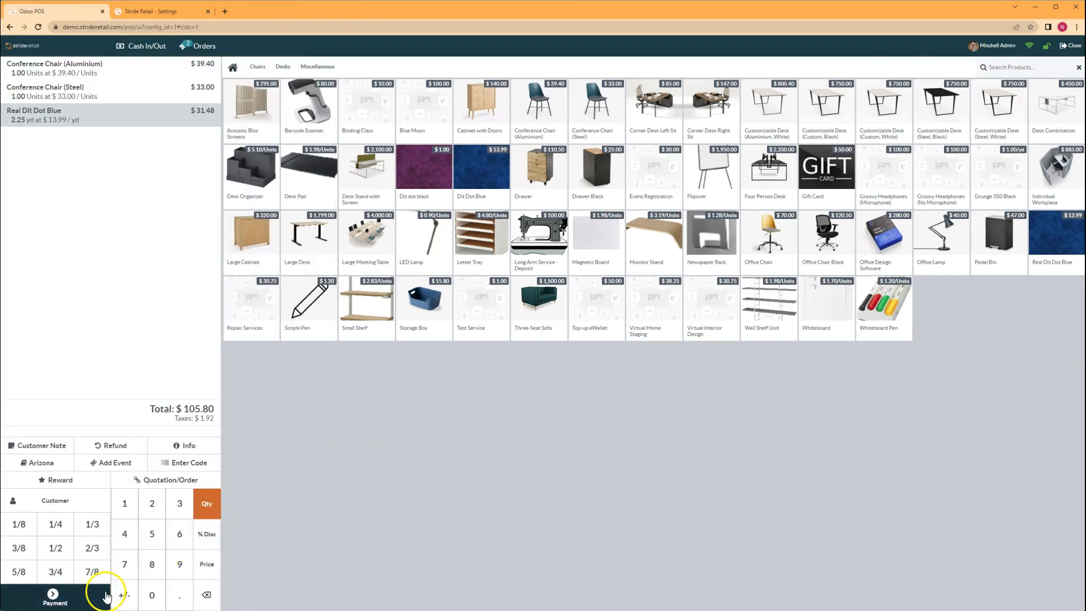
pyautogui.click(89, 600)
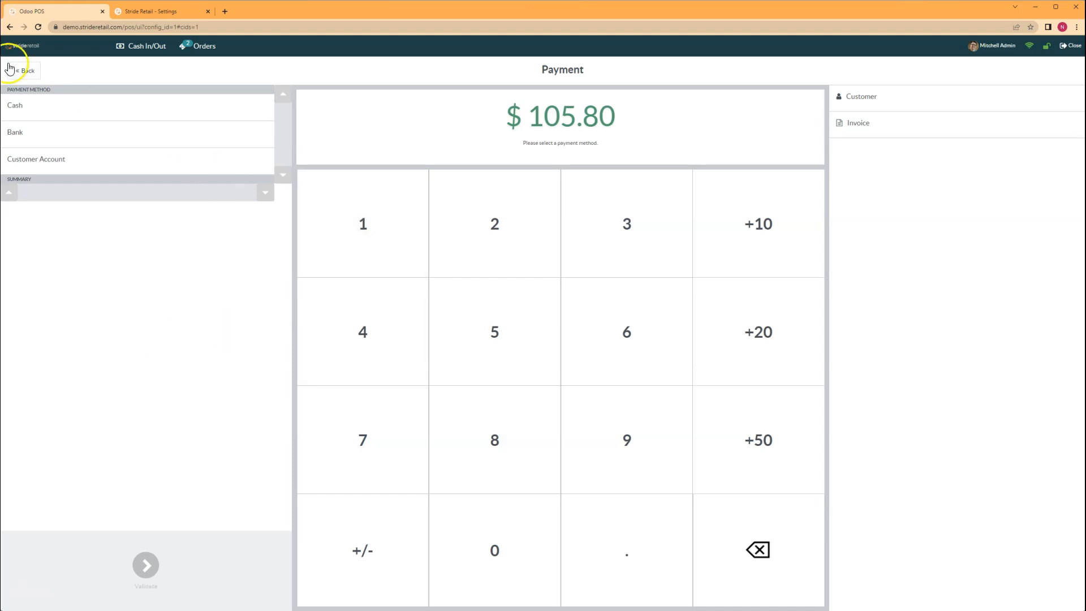
# In the Stride Retail settings tab, open Point of Sale and start a new Shop session
pyautogui.click(156, 13)
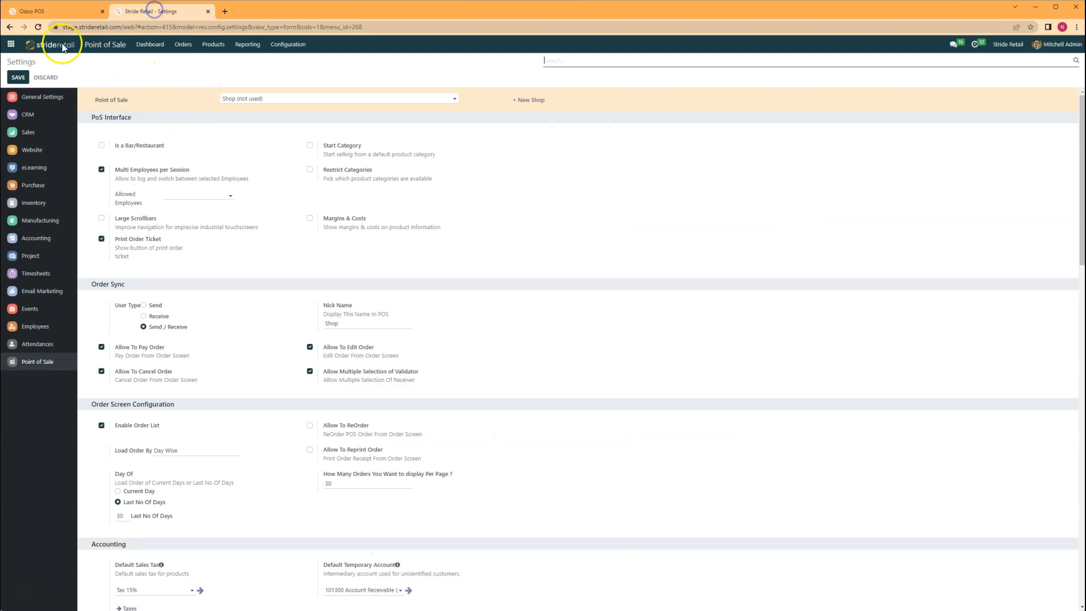
pyautogui.click(110, 47)
pyautogui.click(37, 129)
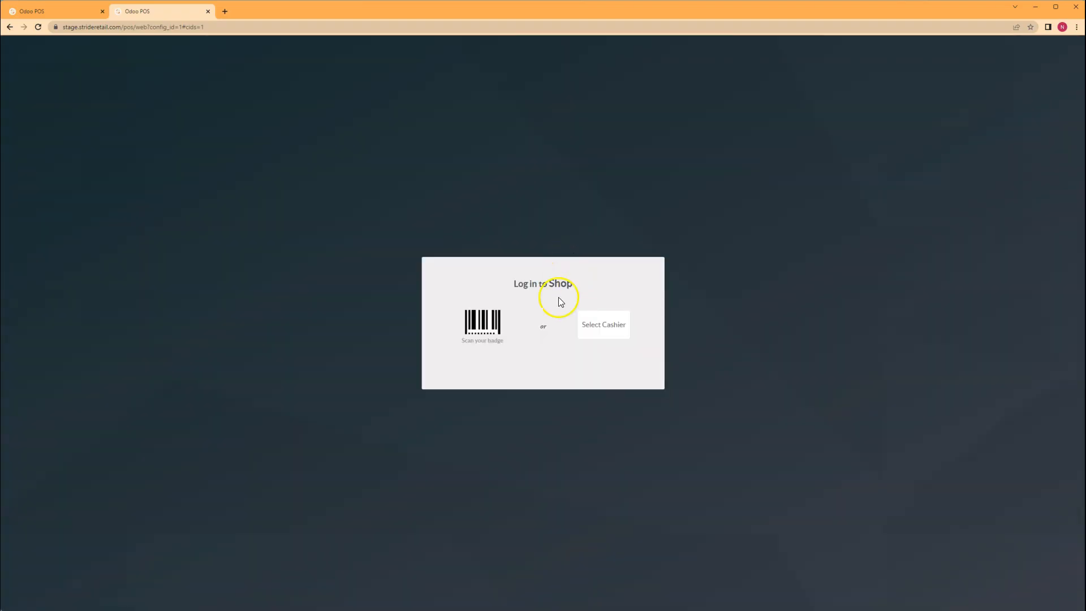
# Log into the staging Shop session as the chosen cashier
pyautogui.click(598, 323)
pyautogui.scroll(-5, 555, 324)
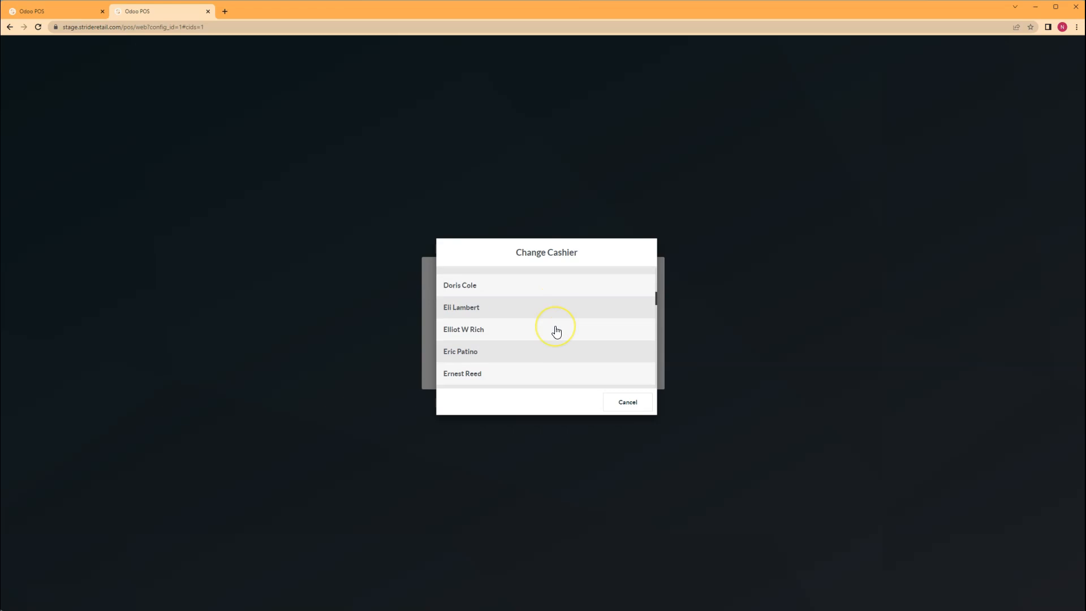
pyautogui.scroll(-5, 538, 336)
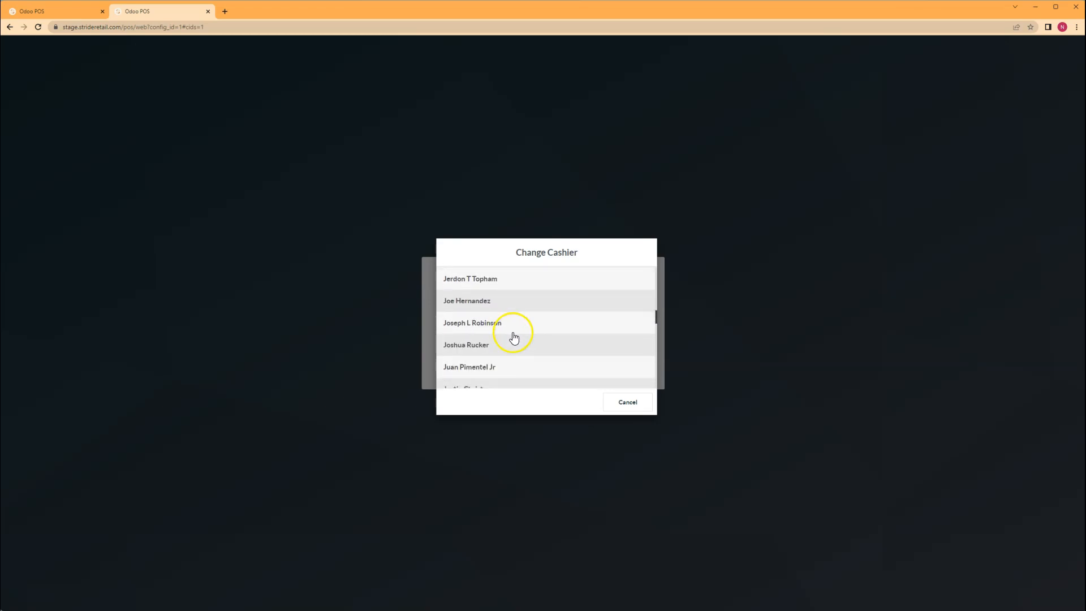
pyautogui.scroll(-3, 521, 336)
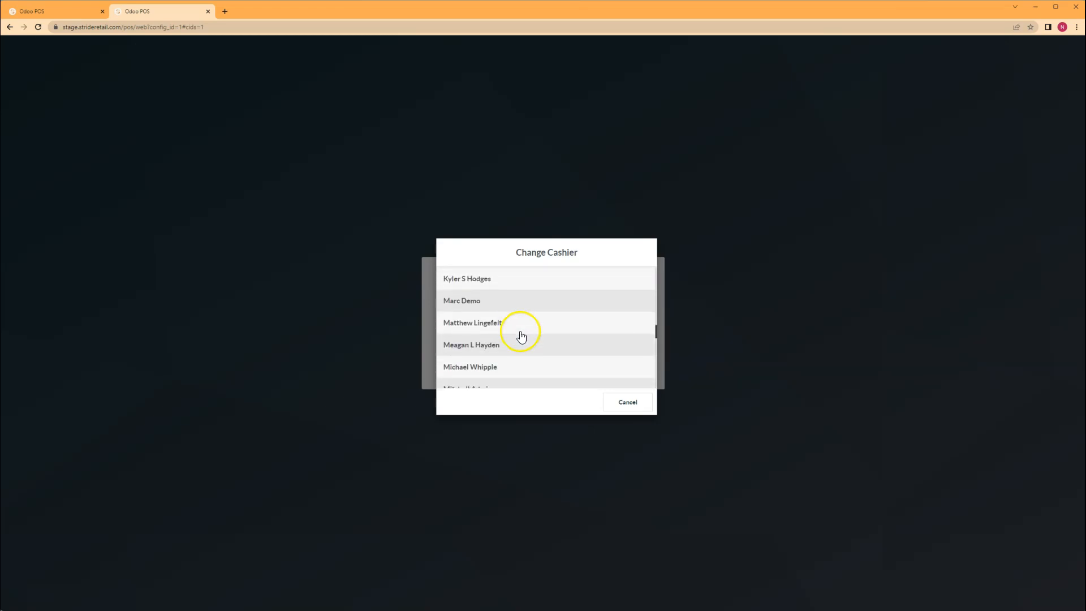
pyautogui.scroll(-2, 498, 369)
pyautogui.click(498, 348)
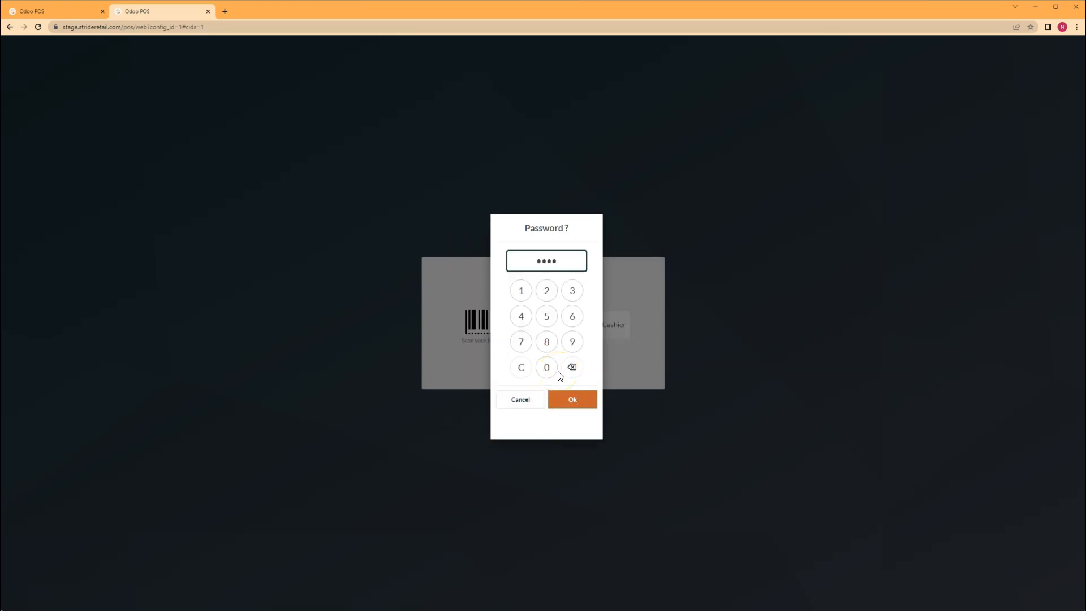
pyautogui.press('Return')
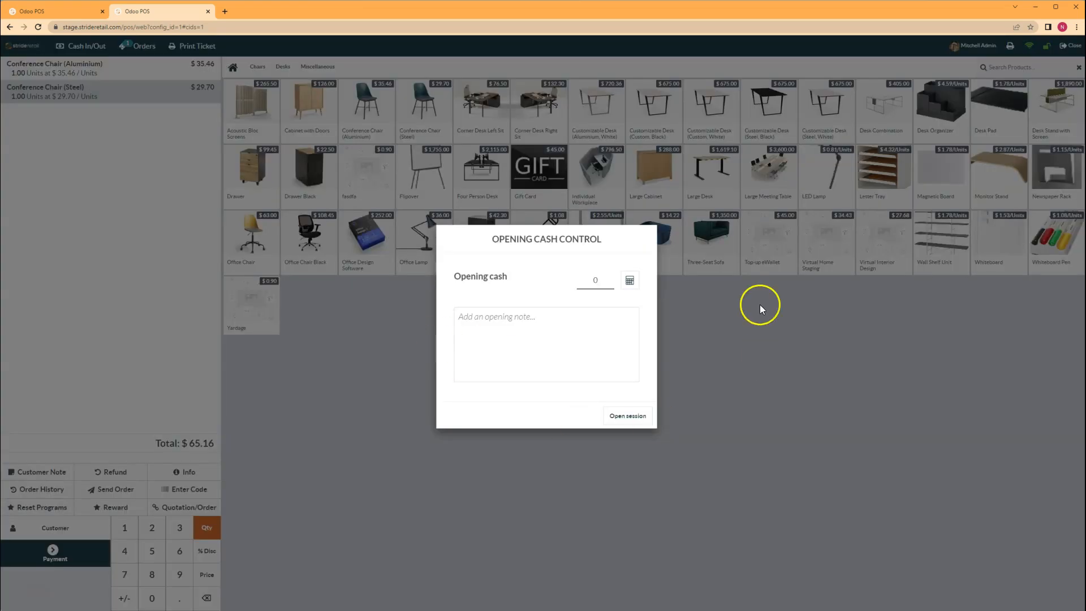
# Open the session with zero opening cash, go to payment, then return to the $105.80 order tab
pyautogui.click(630, 418)
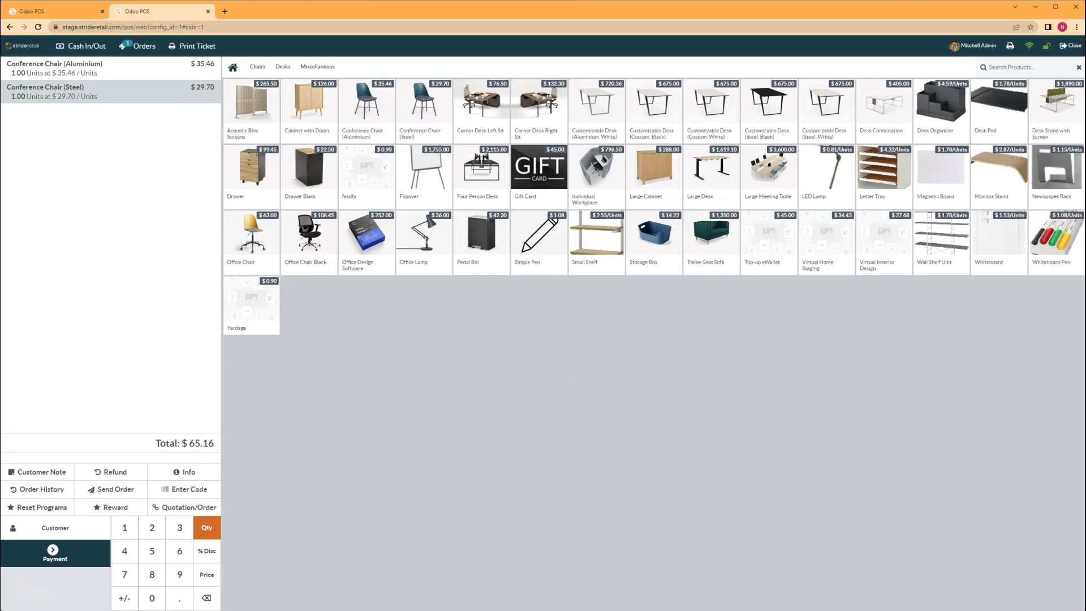
pyautogui.click(68, 555)
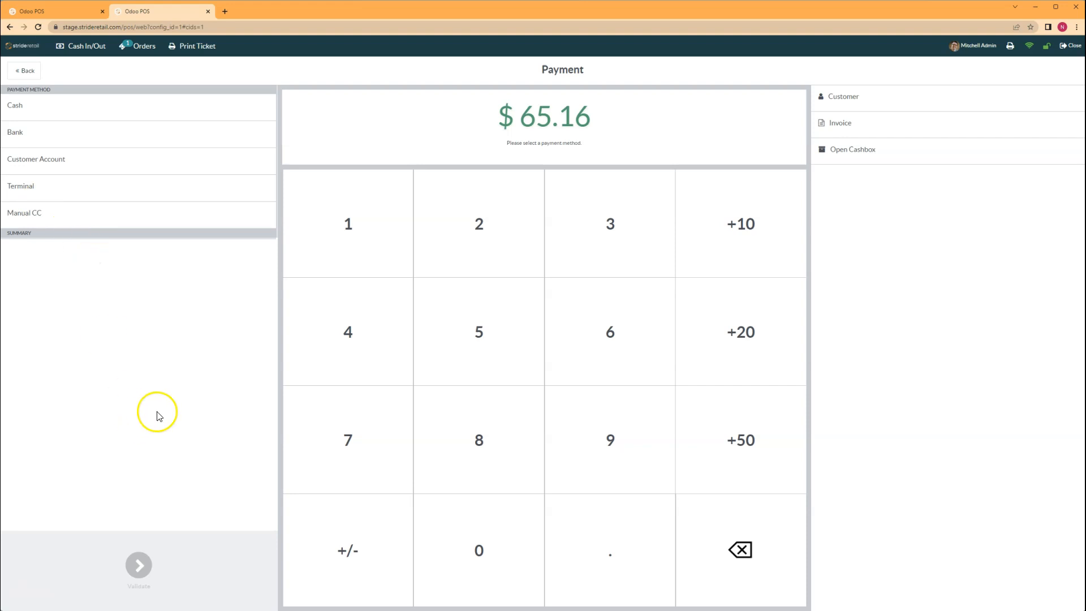
pyautogui.click(40, 10)
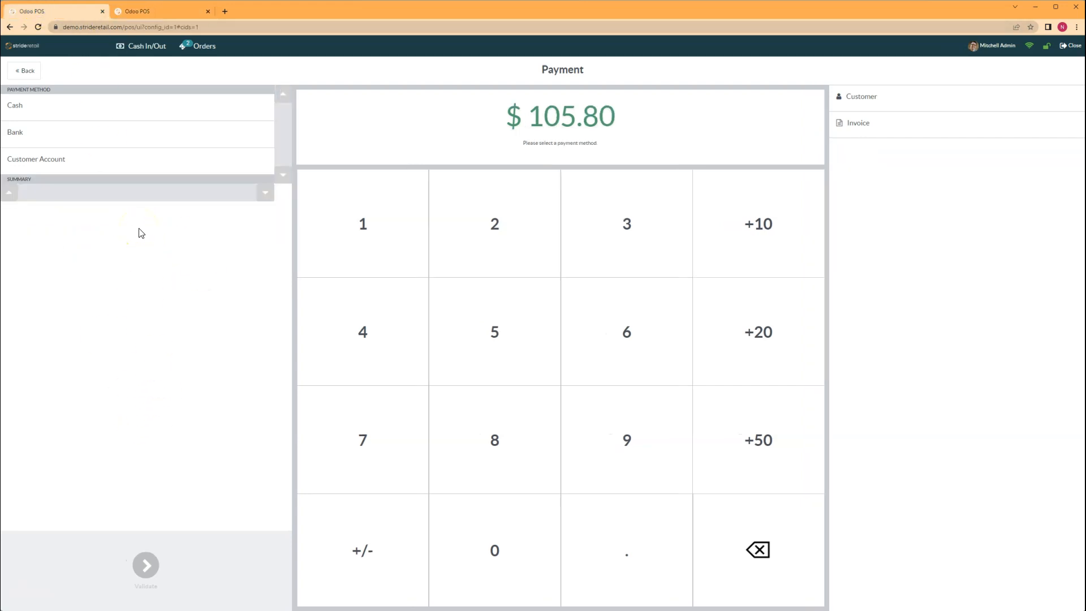
# Enter a 110.00 cash payment against the $105.80 total, giving $4.20 change
pyautogui.press('1')
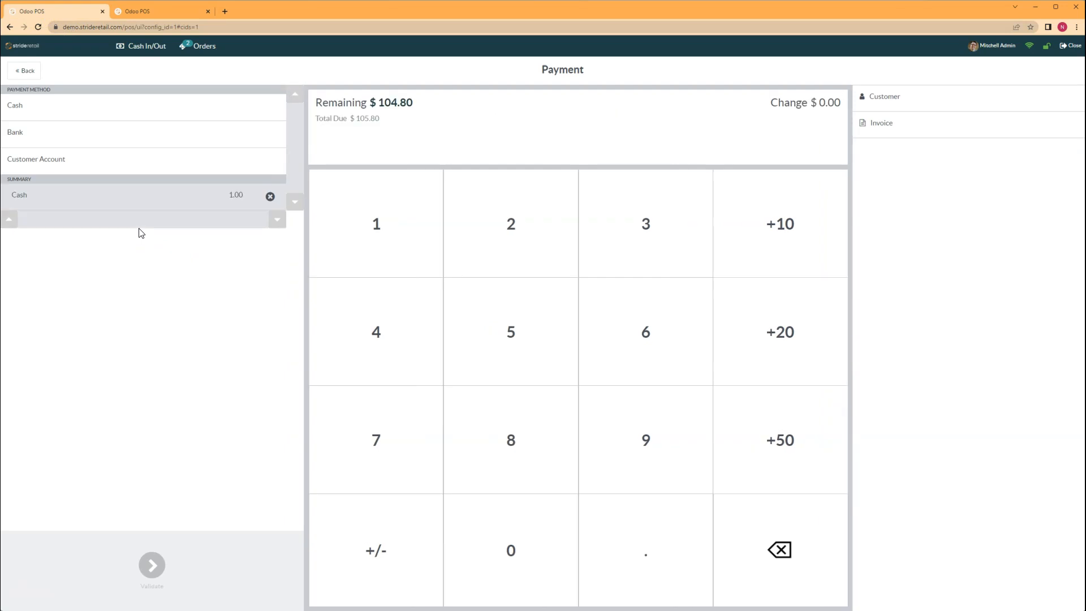
pyautogui.press('0')
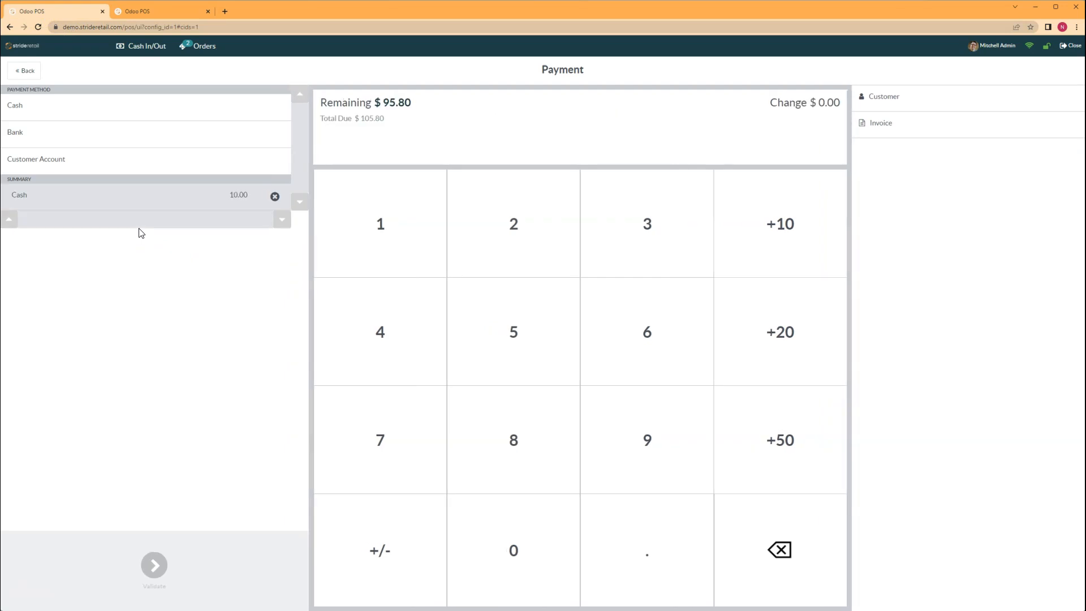
pyautogui.press('BackSpace')
pyautogui.press('1')
pyautogui.press('0')
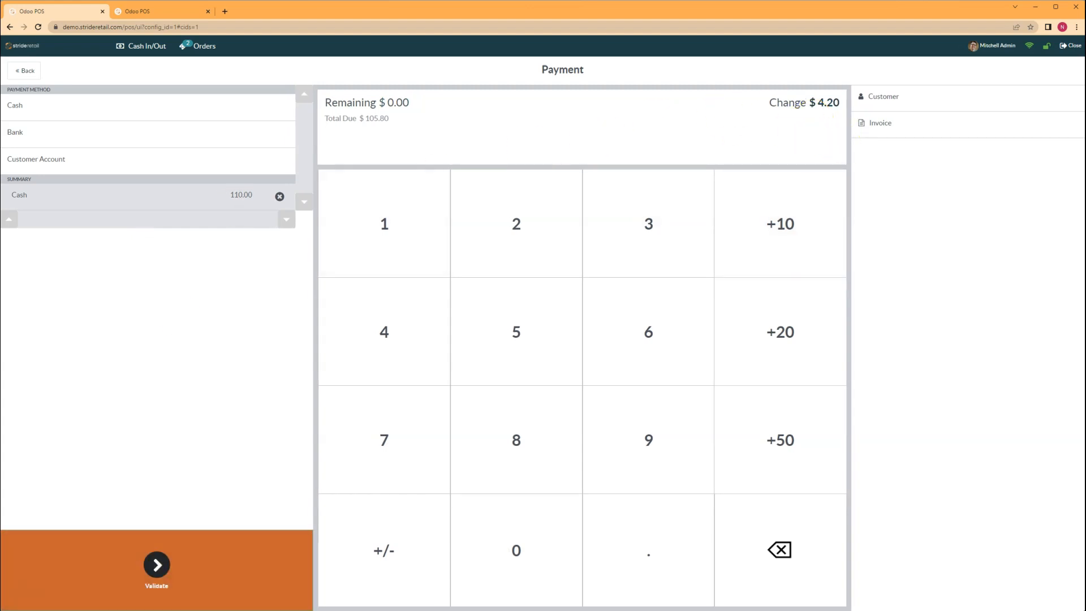
pyautogui.click(188, 566)
# Validate the $105.80 cash sale and dismiss the receipt print dialog without printing
pyautogui.click(157, 564)
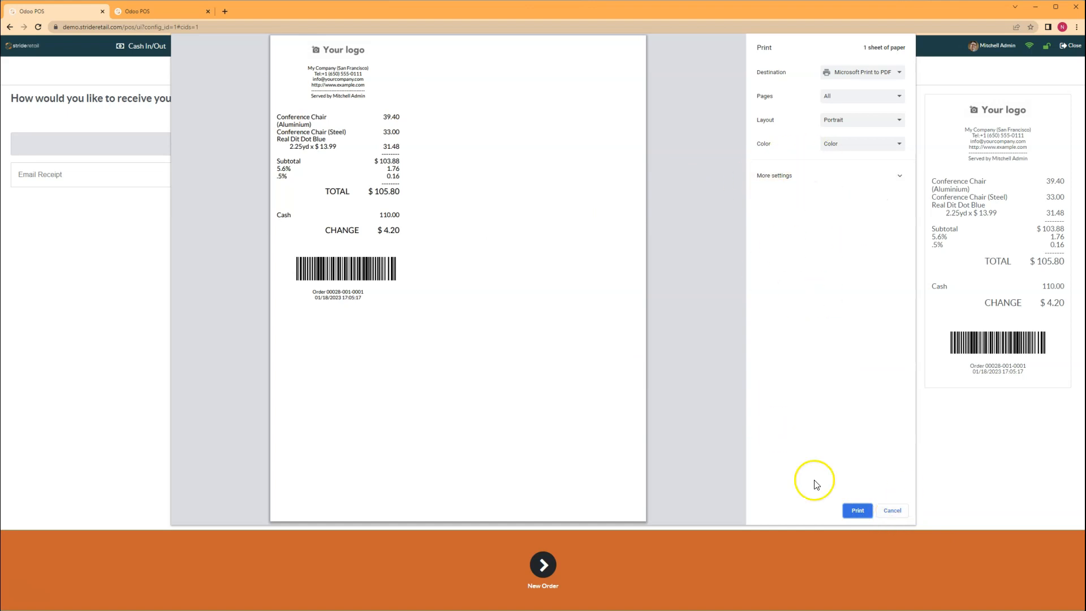
pyautogui.click(892, 511)
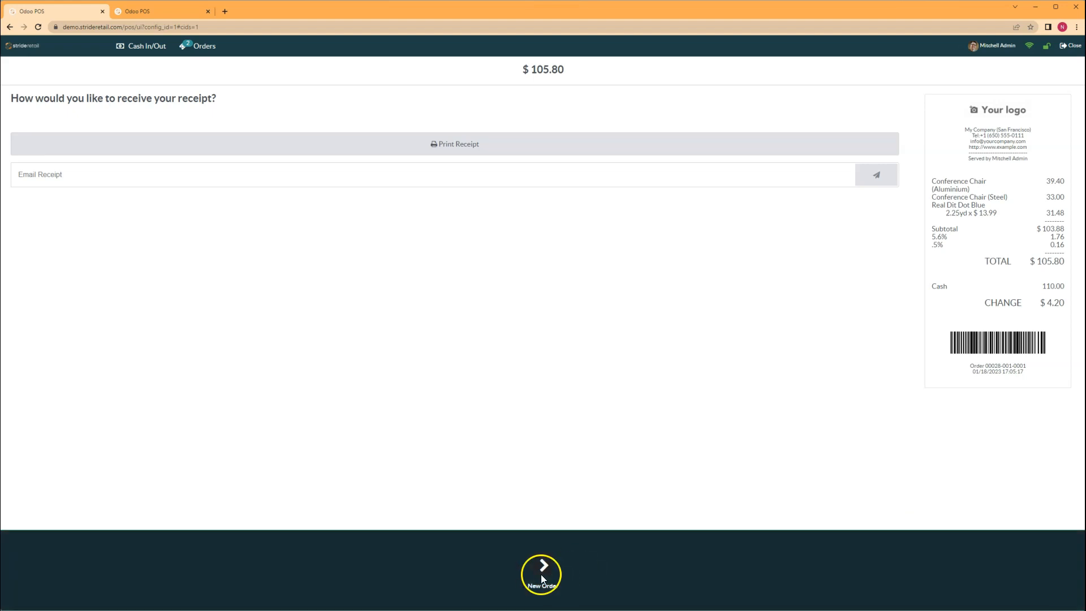
pyautogui.click(542, 568)
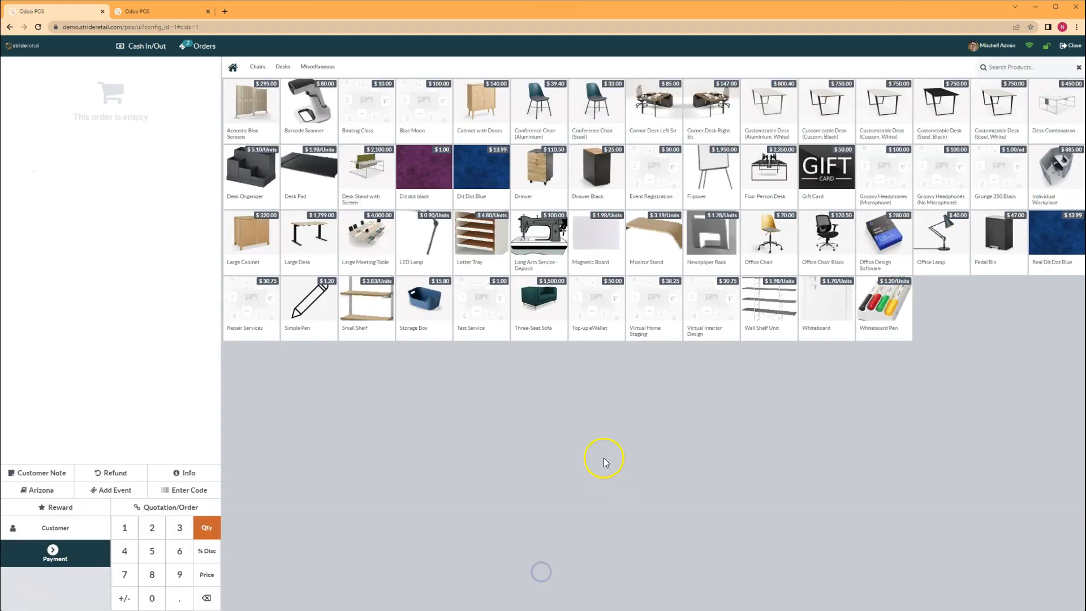